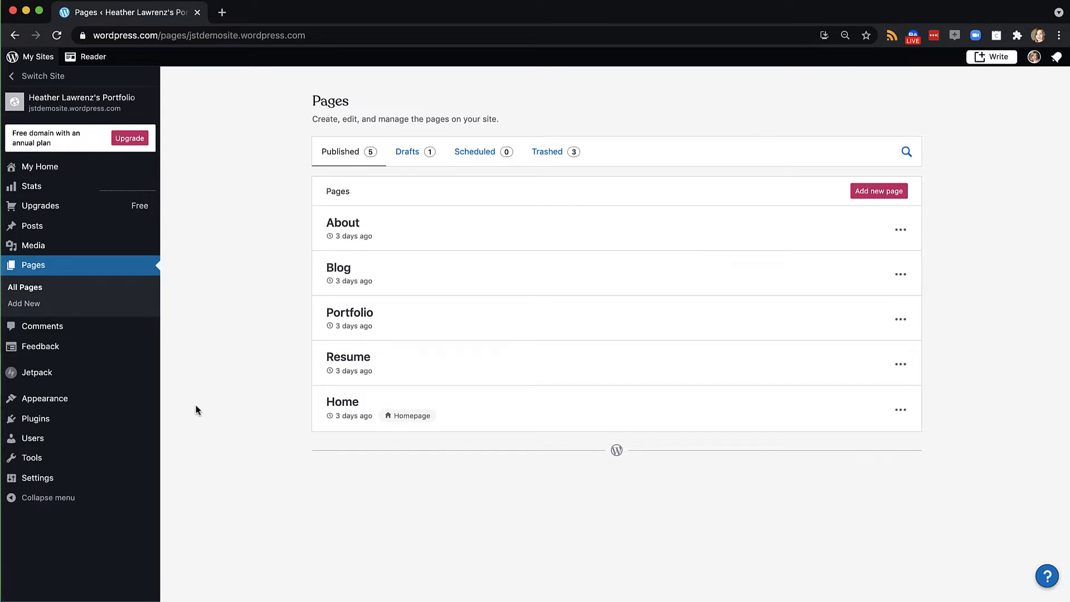
Check the site's Homepage Settings in the customizer and view the available themes.
mouse_move(137, 406)
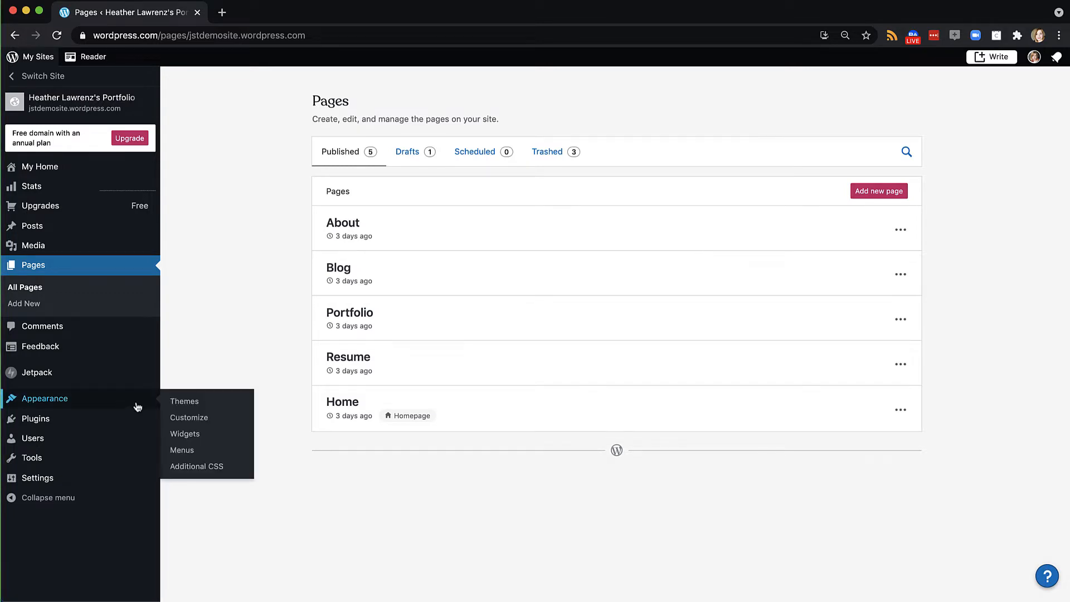
left_click(195, 417)
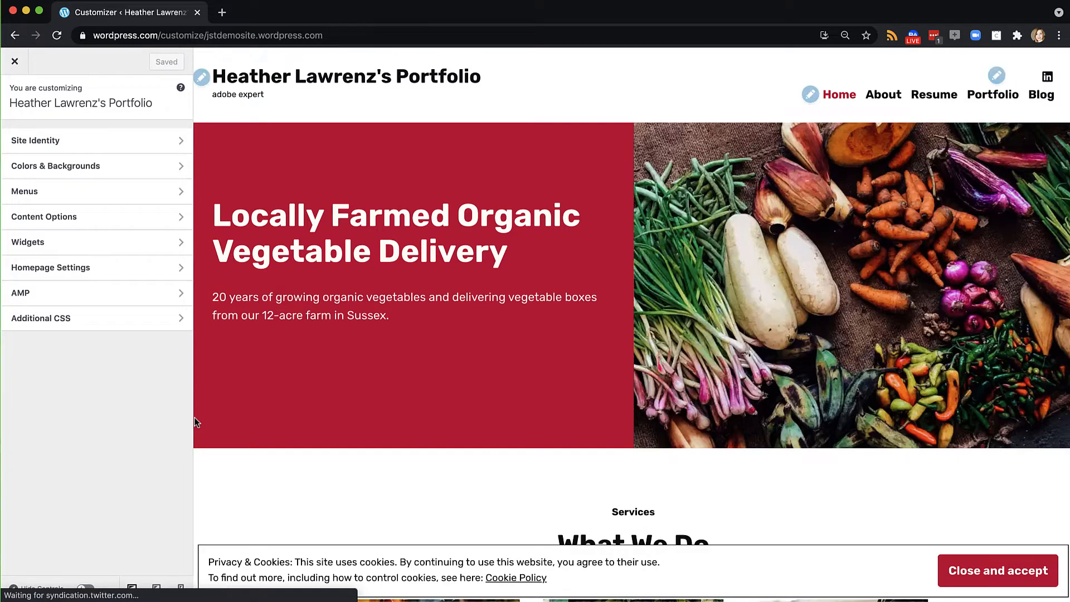
left_click(78, 270)
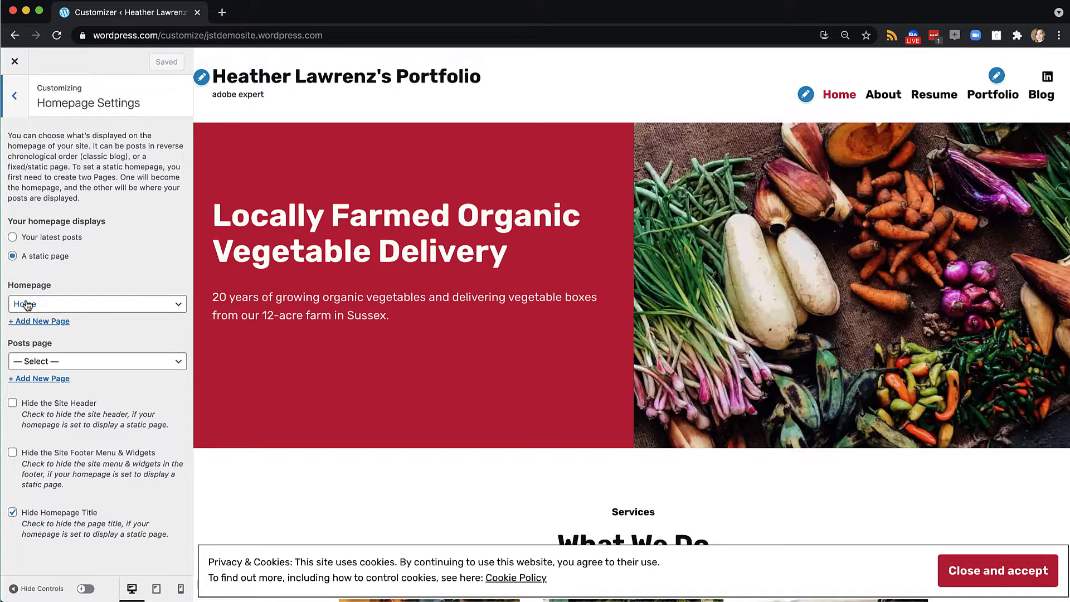
left_click(14, 35)
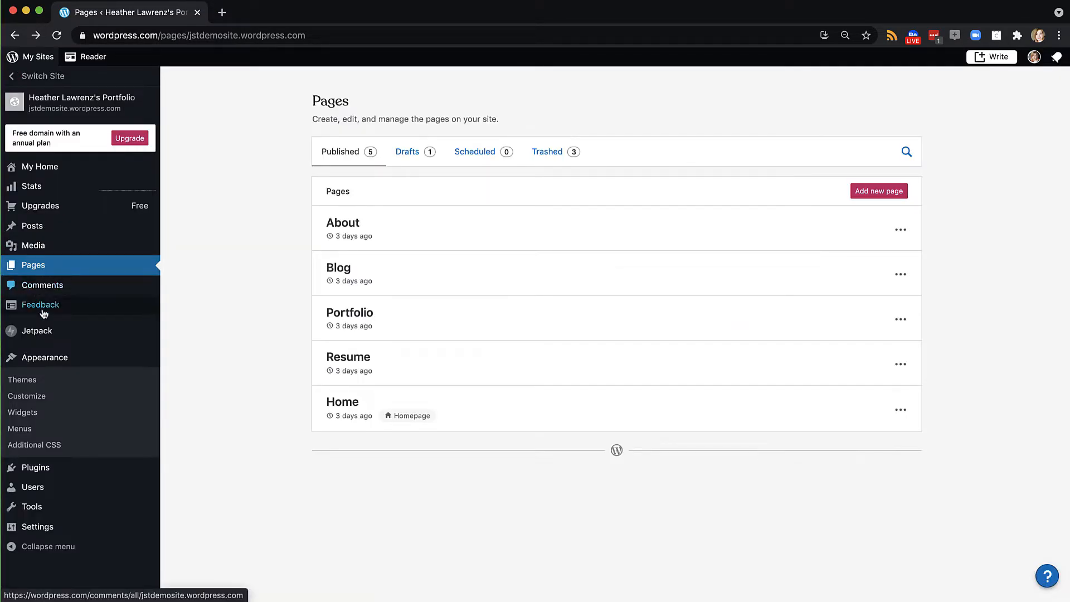
left_click(25, 381)
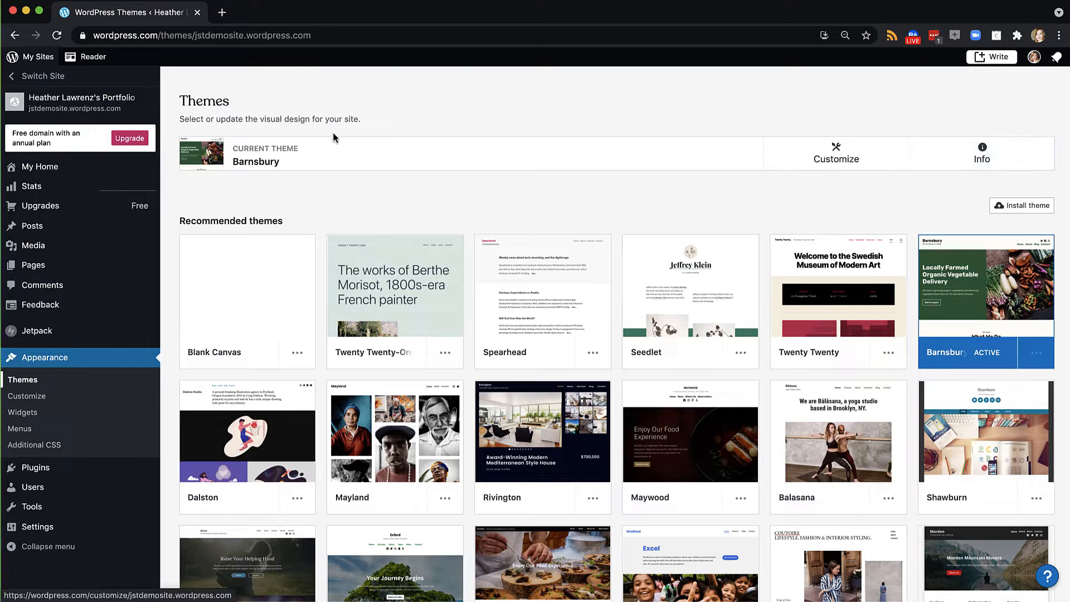
Open the Home page from the list of all pages for editing.
mouse_move(91, 207)
mouse_move(53, 270)
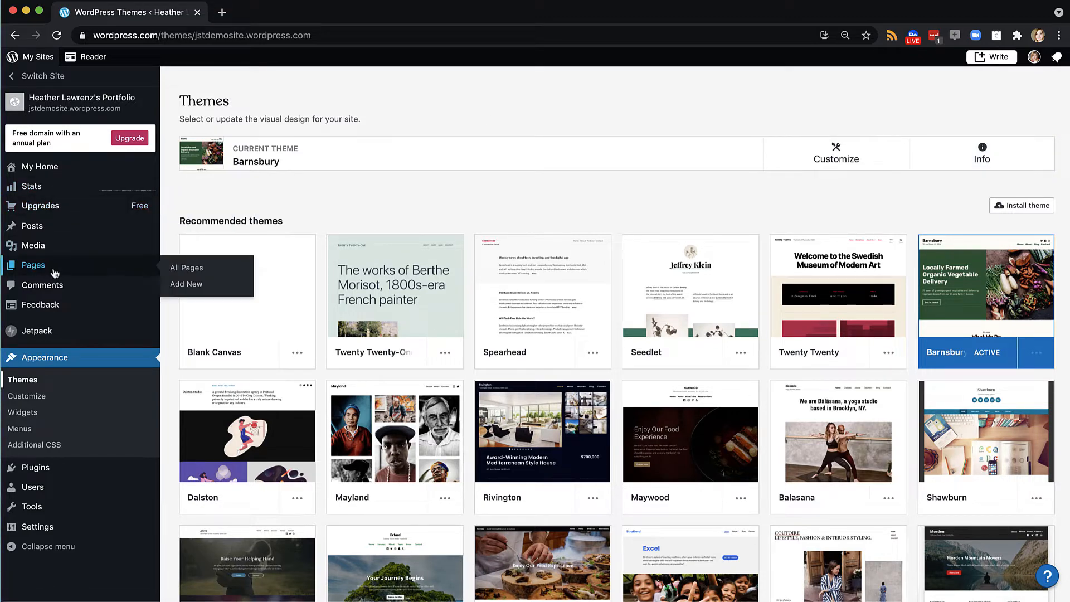
left_click(189, 269)
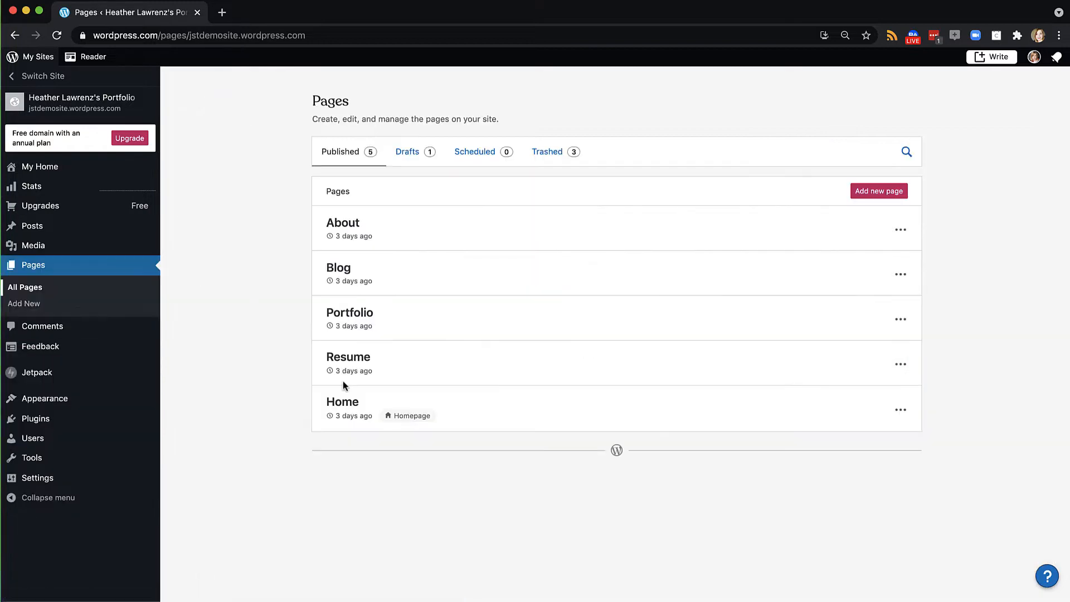
left_click(903, 414)
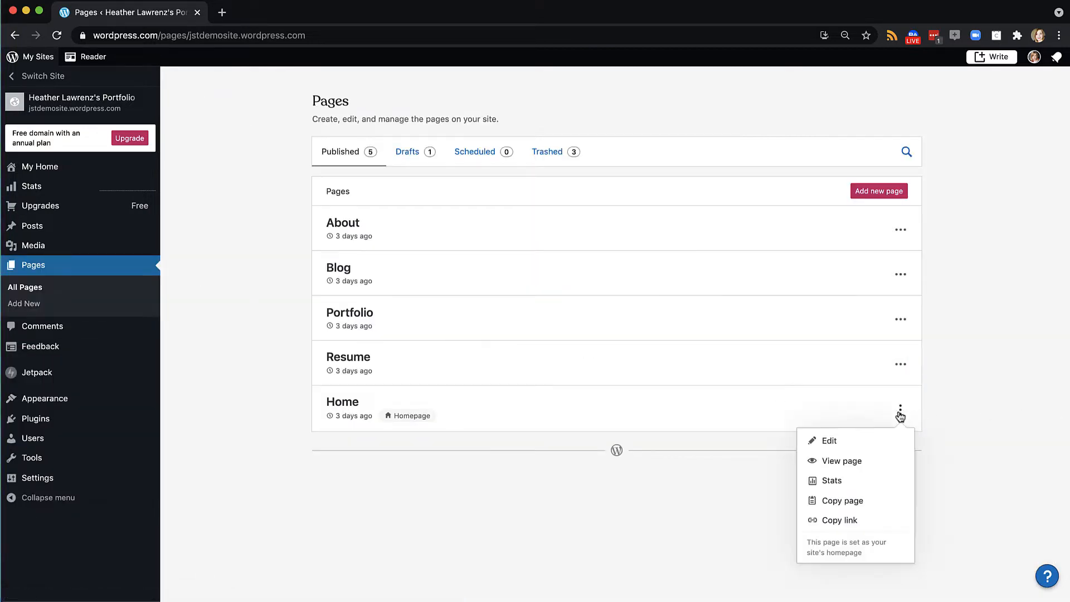
left_click(855, 442)
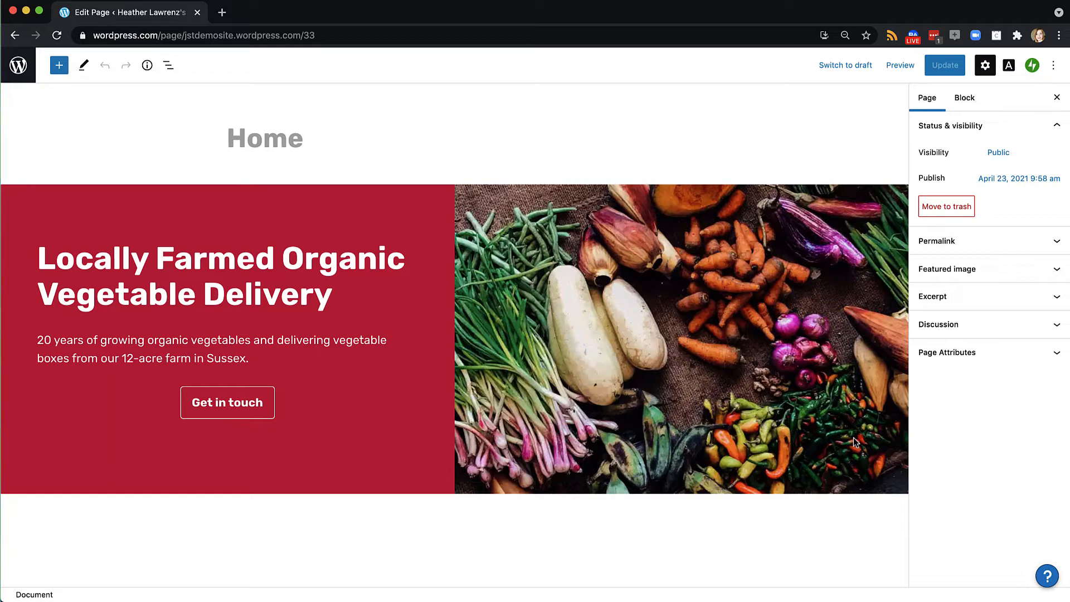
Examine the Home page's hero section and the blocks and columns of its Services section.
scroll(744, 526, "down", 5)
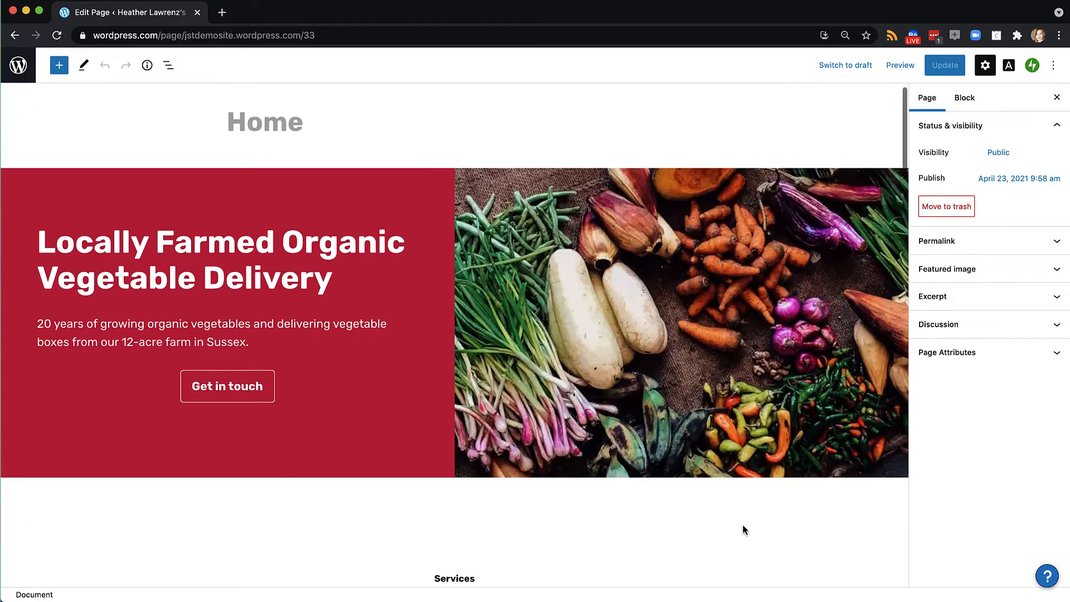
scroll(742, 527, "down", 4)
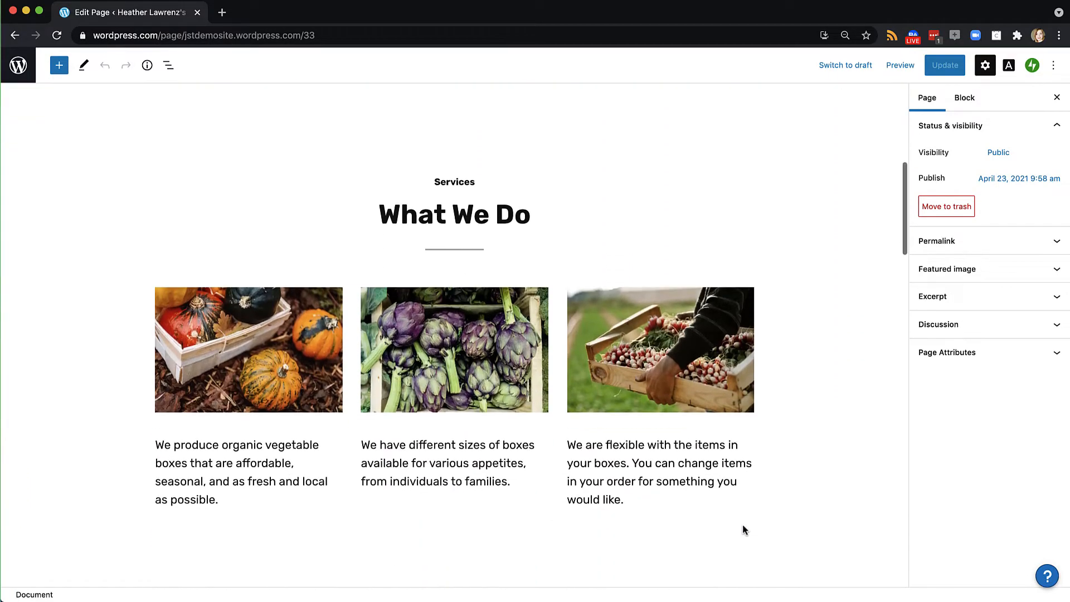
scroll(742, 528, "up", 8)
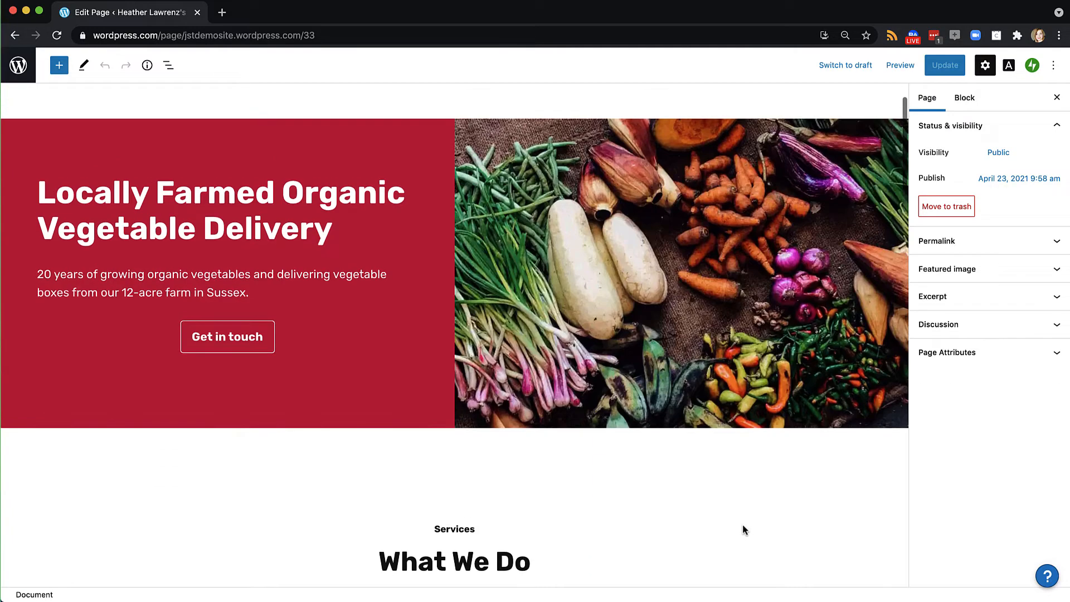
scroll(742, 528, "down", 1)
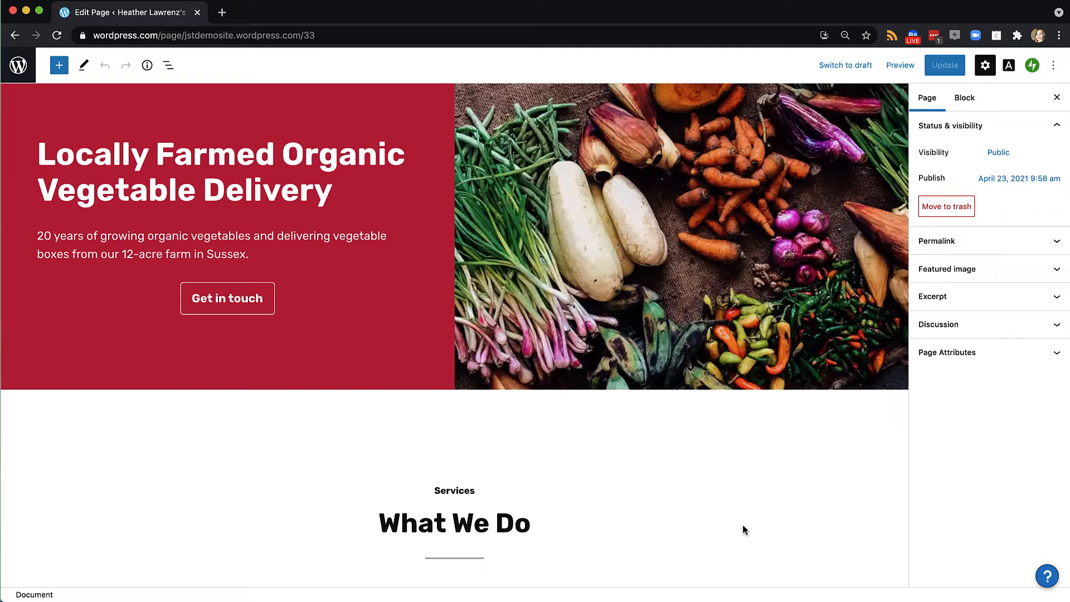
left_click(510, 300)
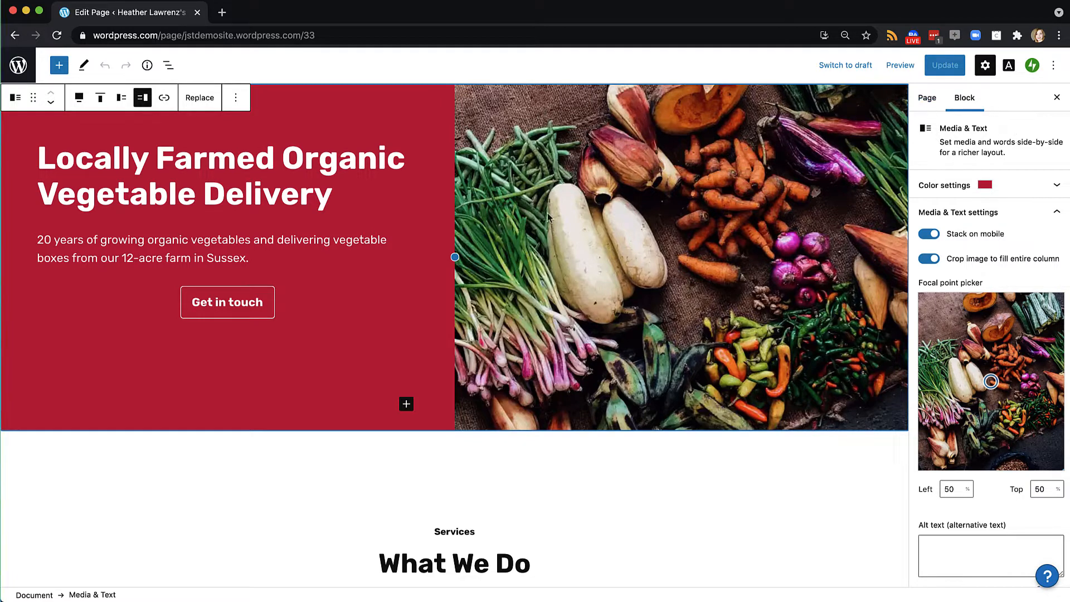
double_click(452, 536)
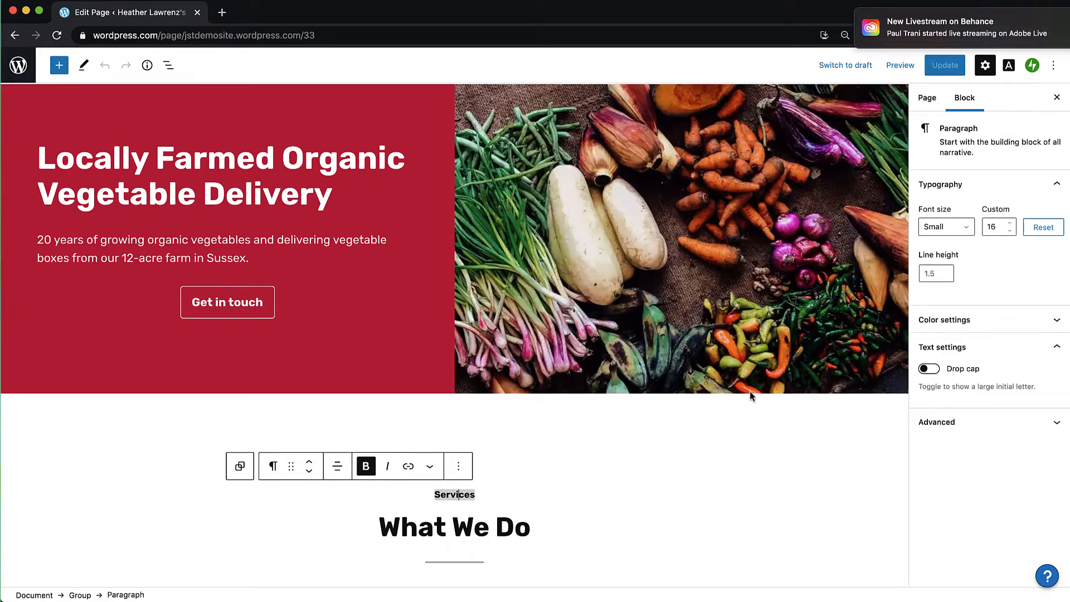
scroll(680, 445, "down", 5)
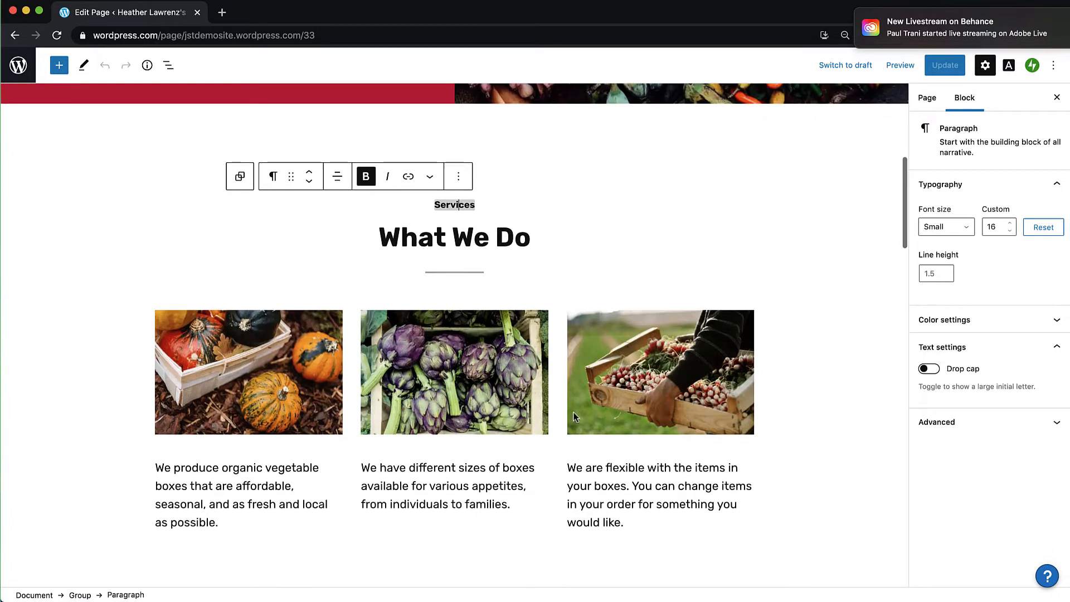
left_click(553, 496)
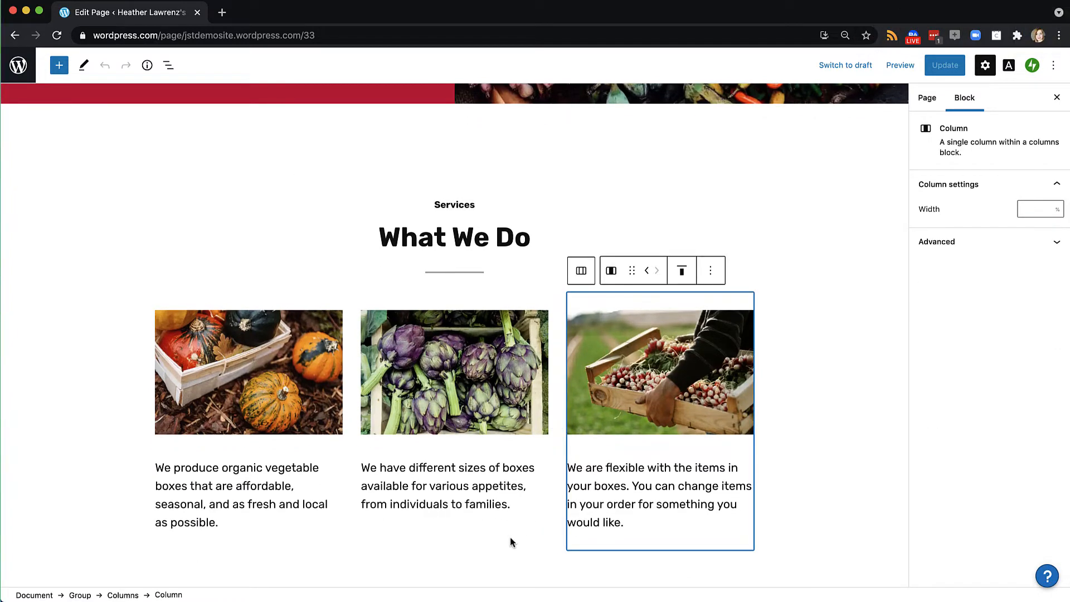
left_click(480, 541)
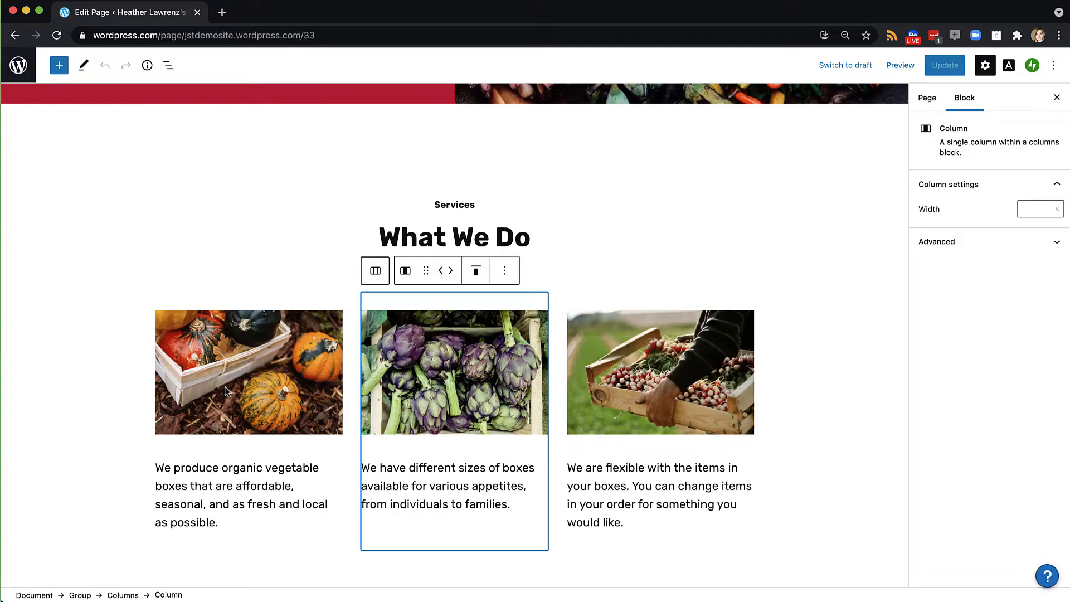
Review the remaining sections of the Home page down to its end and return to the hero section.
scroll(226, 390, "down", 8)
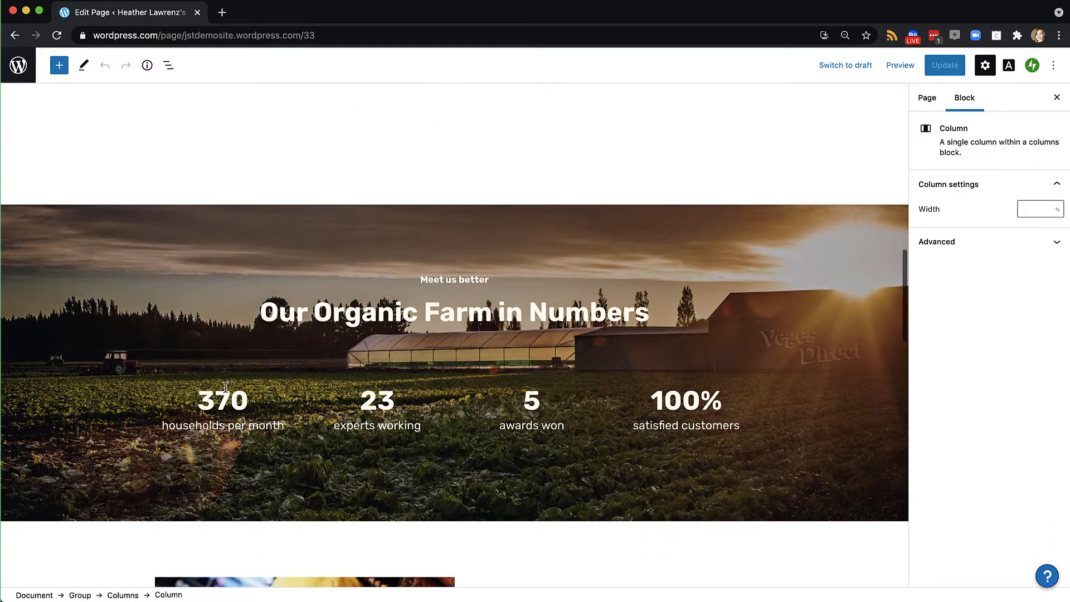
scroll(225, 390, "up", 6)
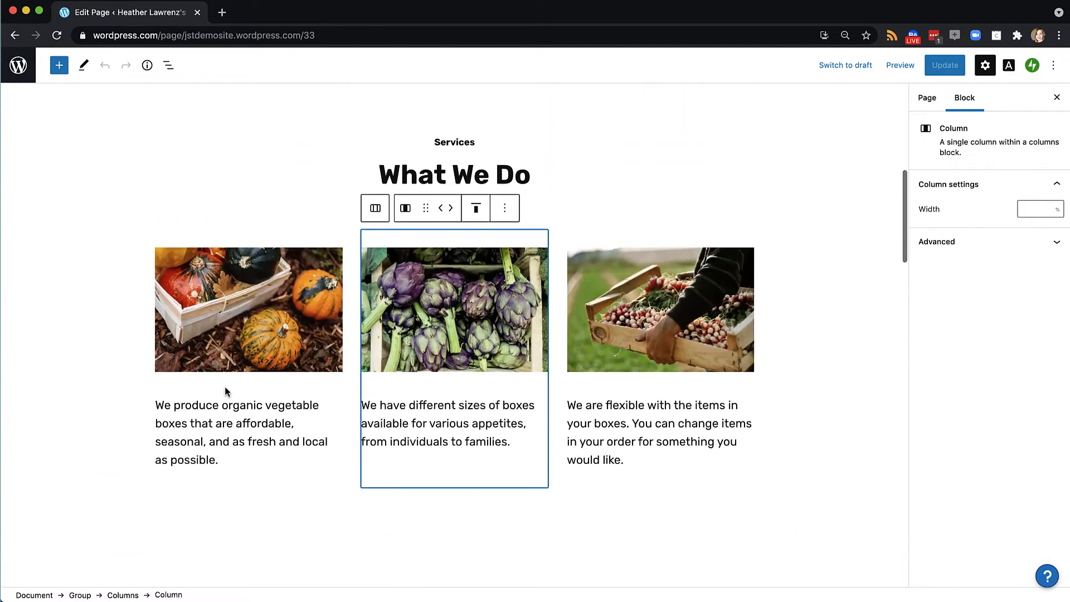
scroll(226, 385, "down", 5)
scroll(226, 387, "down", 15)
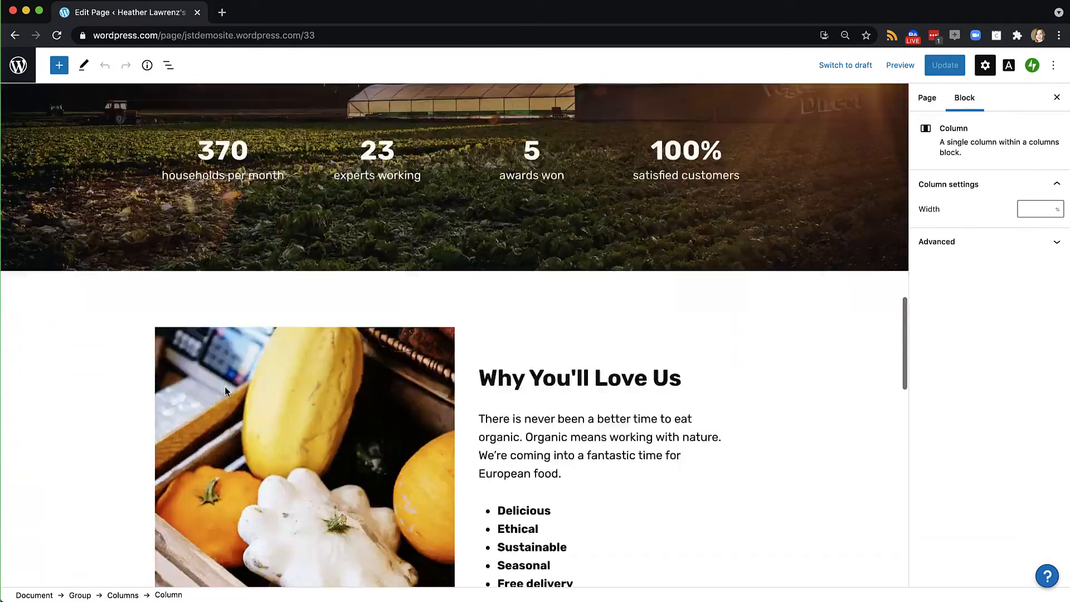
scroll(225, 387, "down", 7)
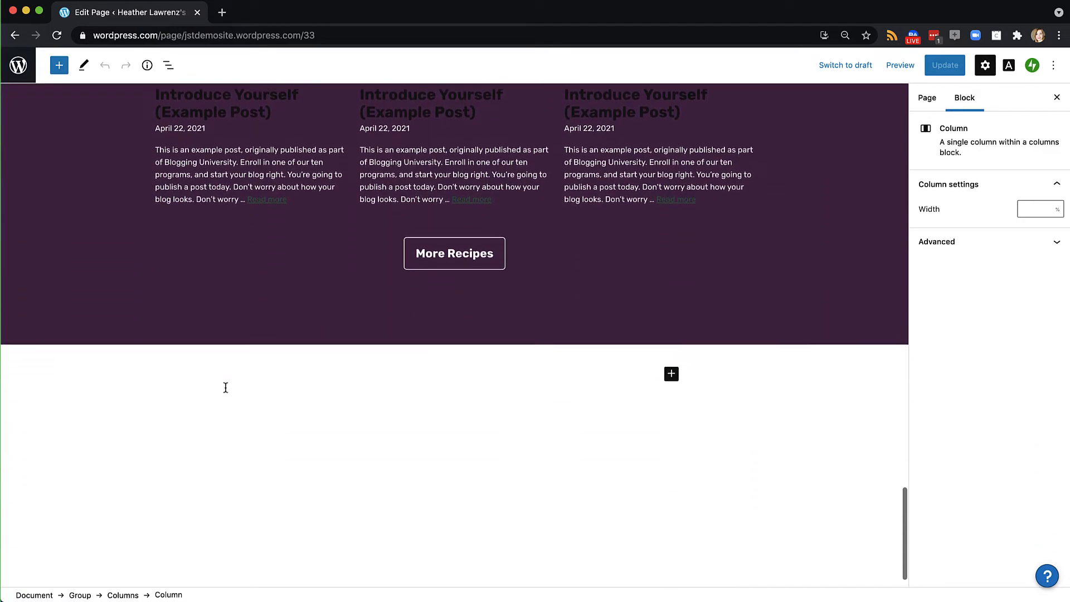
scroll(225, 386, "up", 20)
scroll(225, 387, "up", 15)
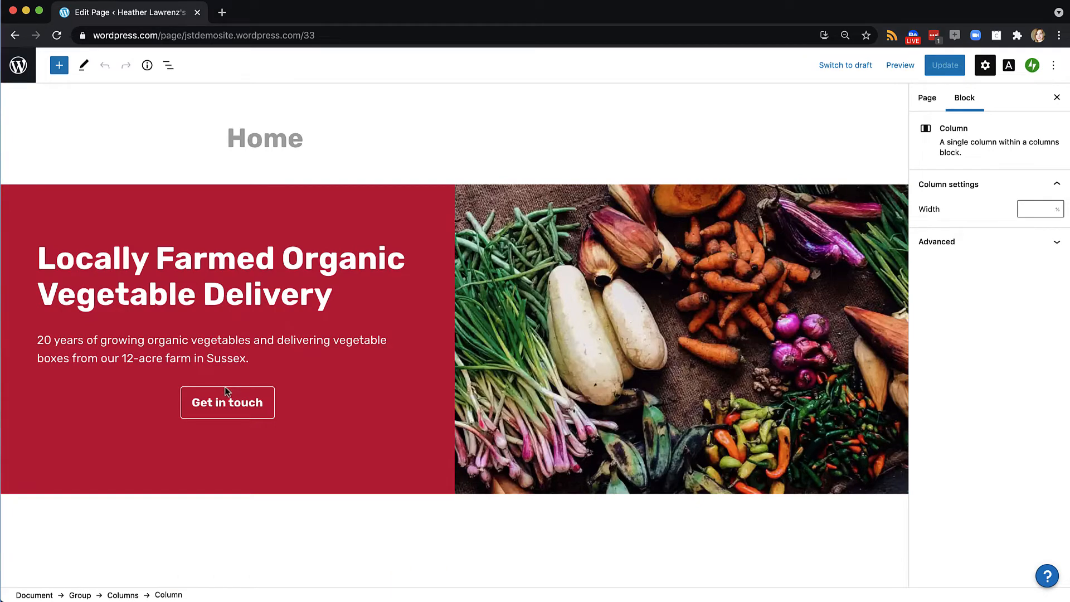
Replace the hero section's vegetable image with the uploaded file ending in EG49vTtKdvI-unsplash.jpg from the J320 website folder.
left_click(483, 293)
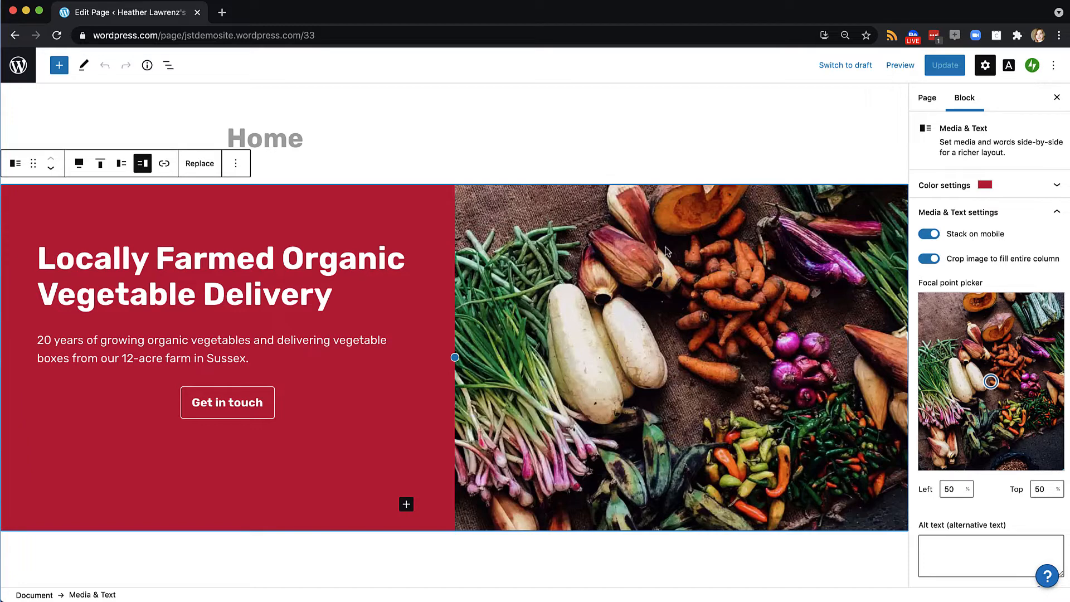
left_click(199, 165)
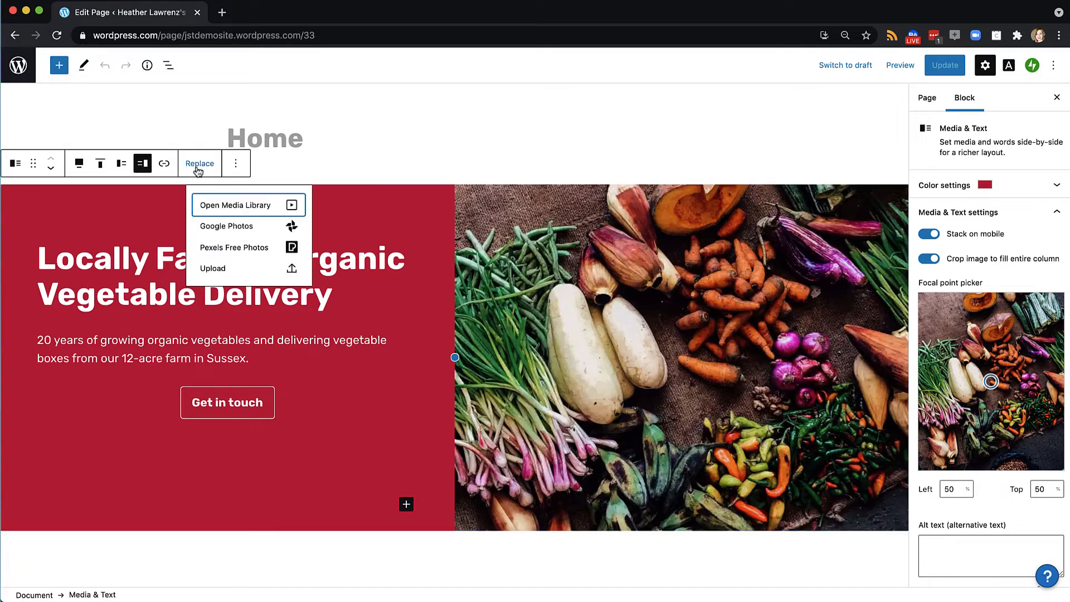
left_click(216, 271)
left_click(589, 145)
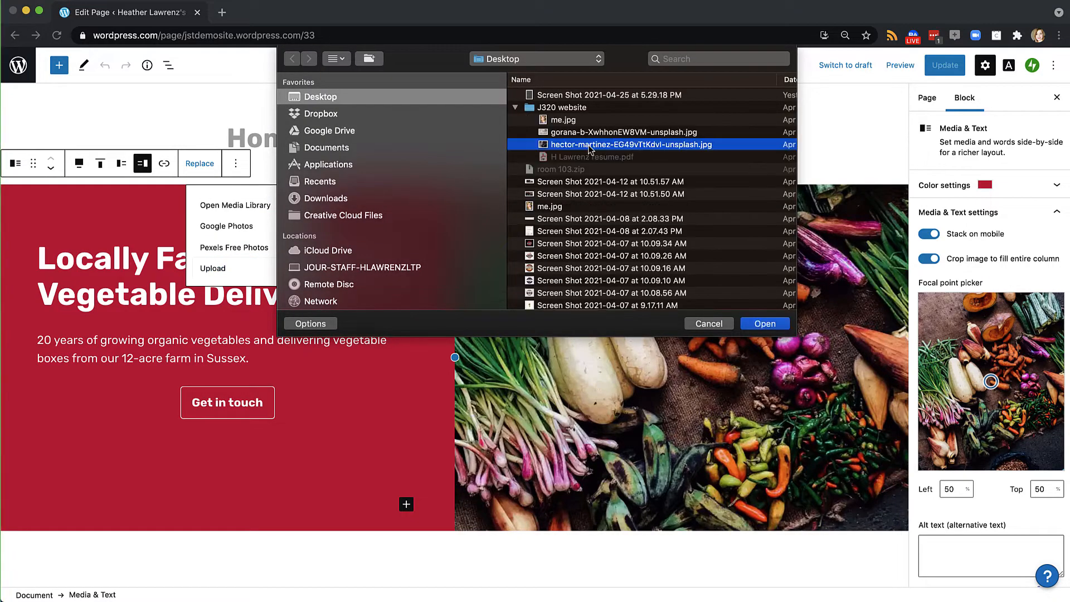
key("space")
key("space")
left_click(592, 133)
key("space")
key("space")
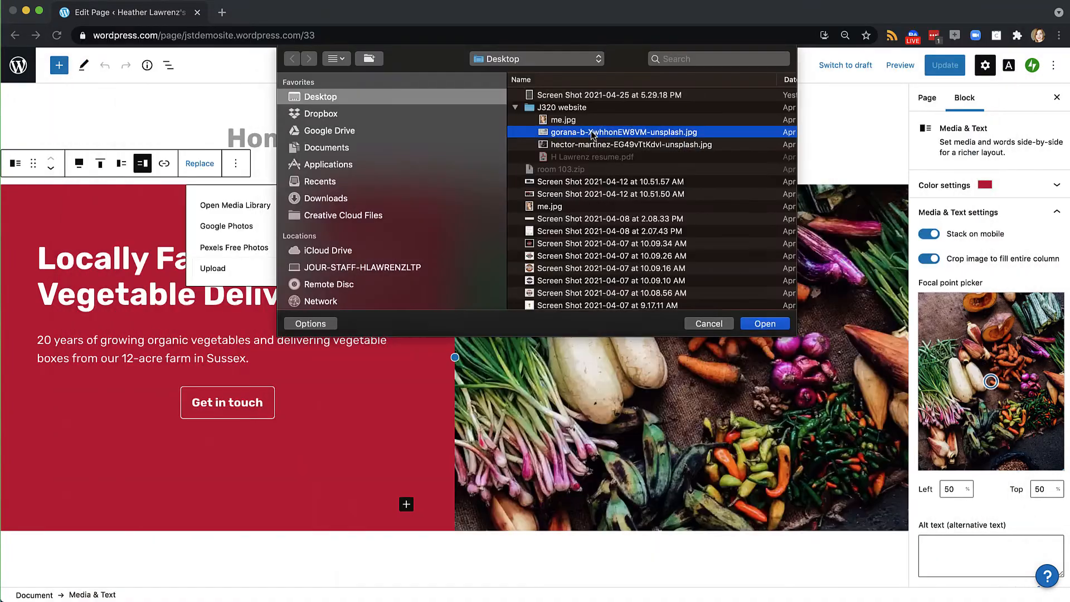
left_click(590, 148)
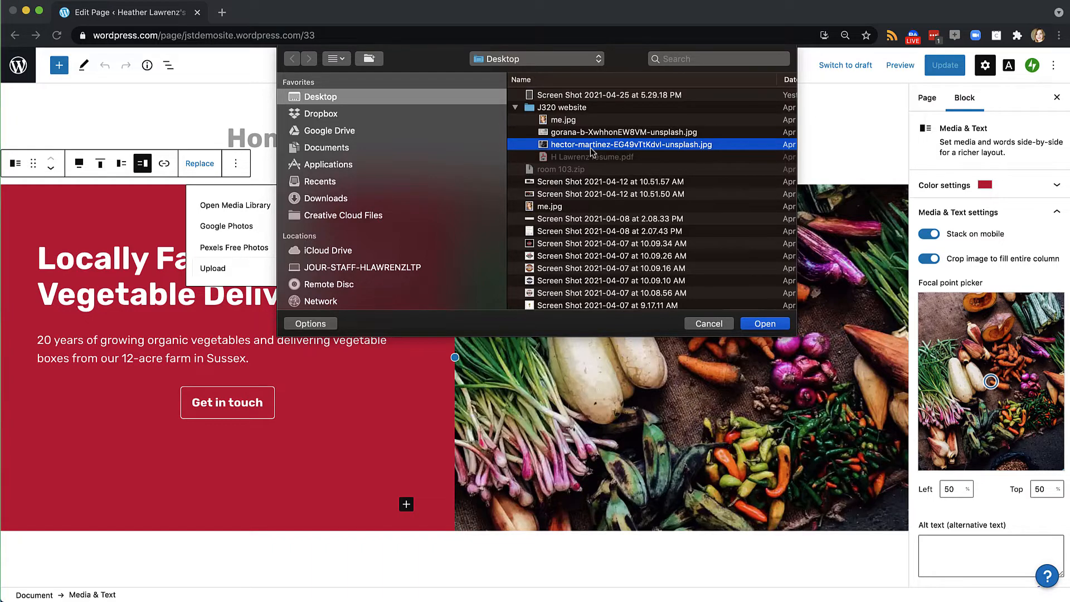
left_click(762, 325)
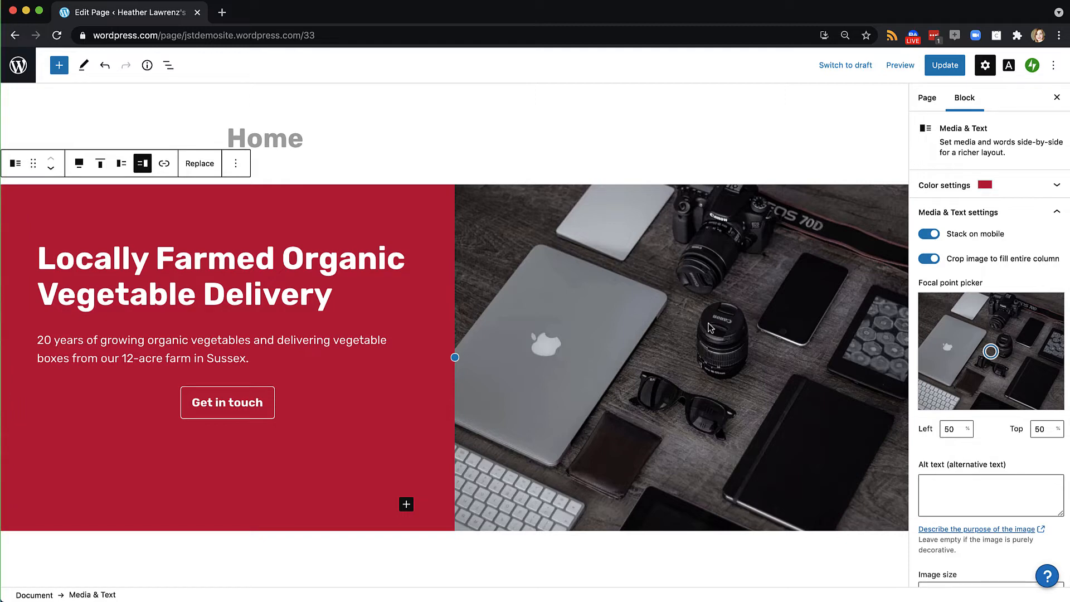
Change the hero heading to "Welcome to my portfolio" and its paragraph to "One sentence professional identity statement.".
left_click(341, 295)
left_click_drag(341, 296, 30, 265)
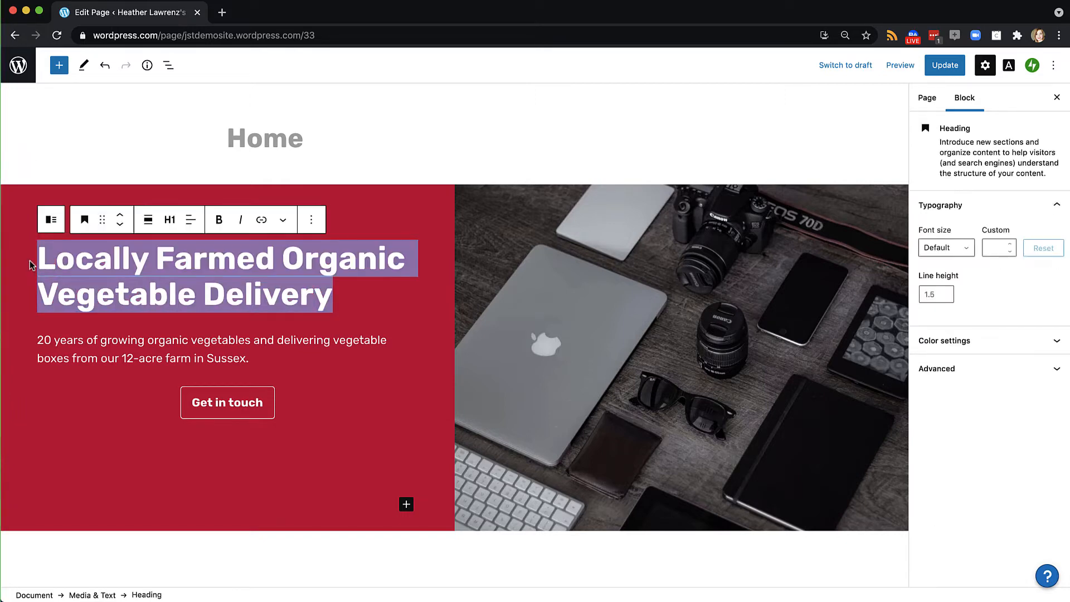
type("Weo")
key("BackSpace")
type("l")
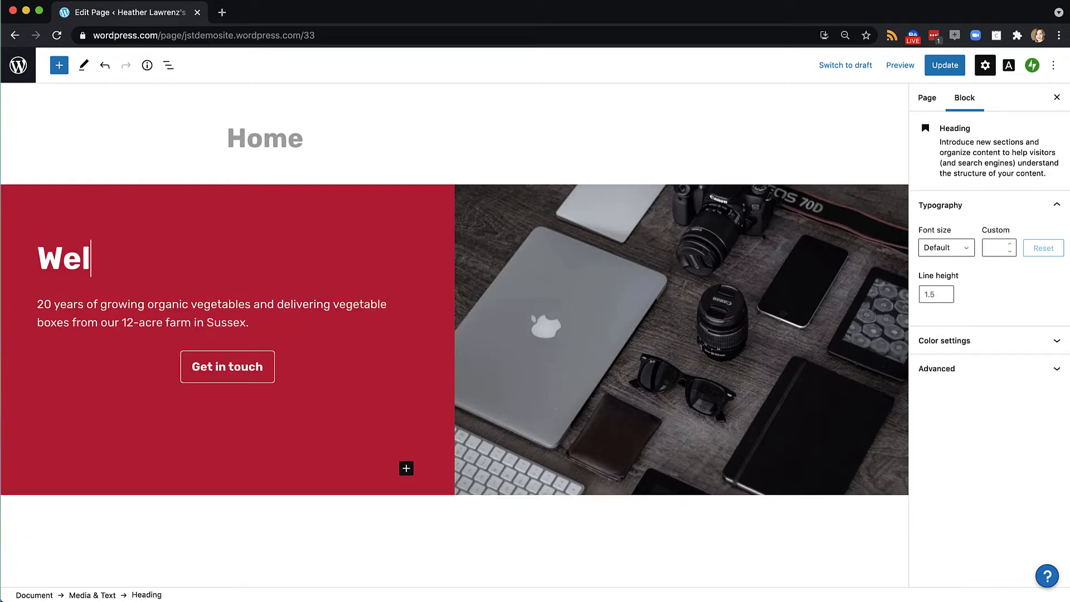
type("come to my portfolio")
left_click_drag(249, 323, 38, 306)
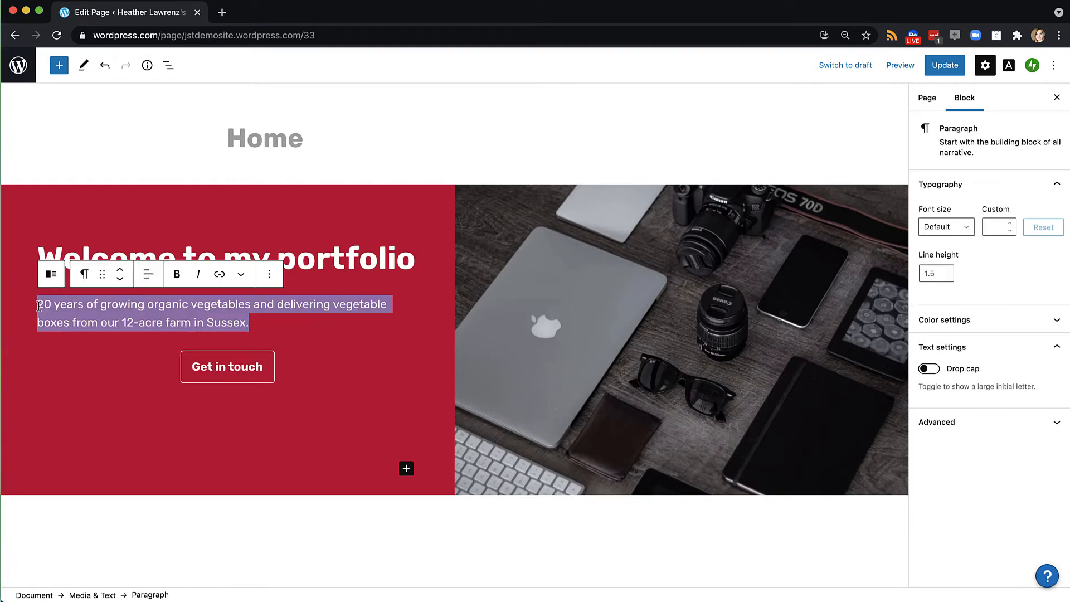
type("One sentence professional identity statement.")
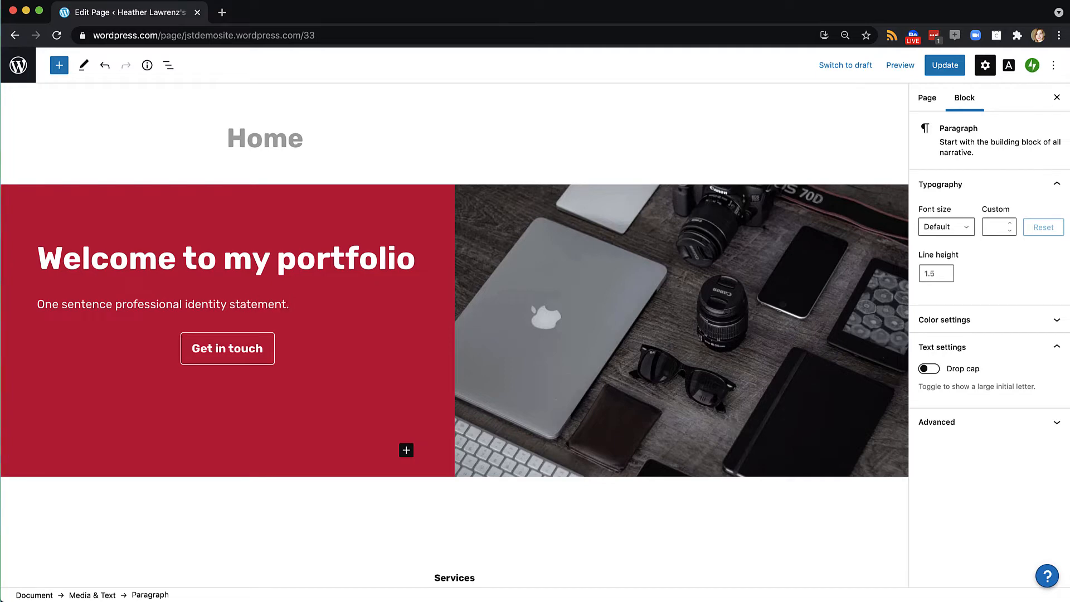
Change the hero button's text to "View my resume" and link it to the site's Resume page.
left_click(230, 349)
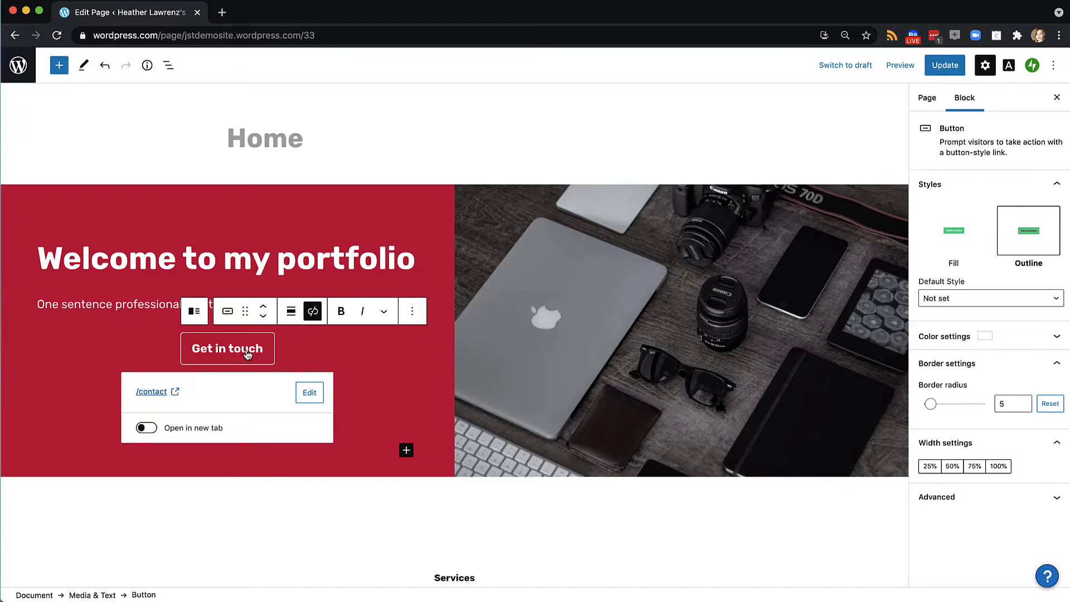
left_click_drag(261, 349, 194, 351)
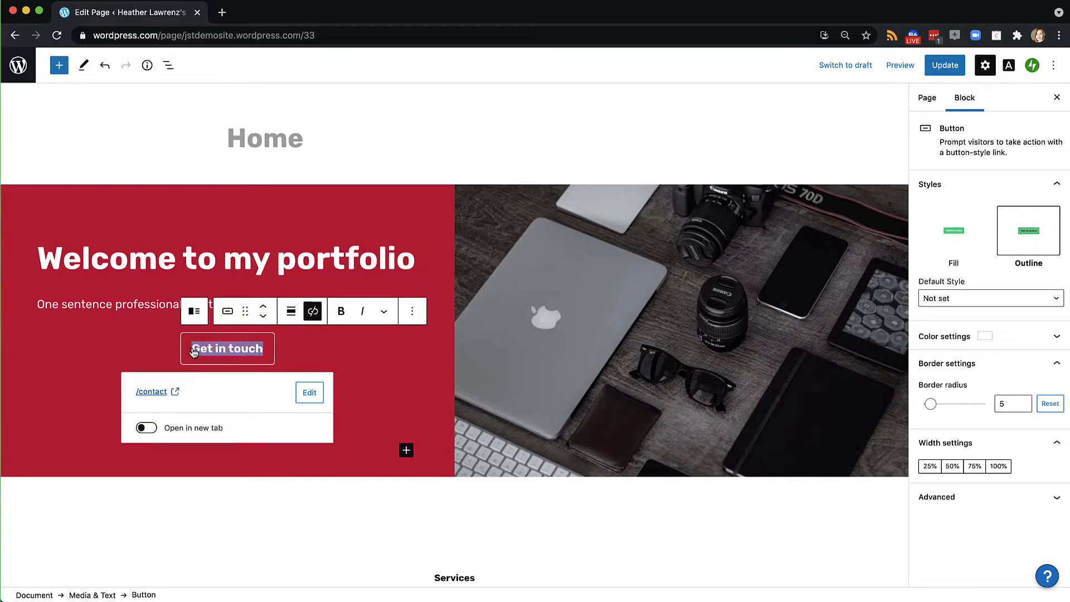
type("View my resume")
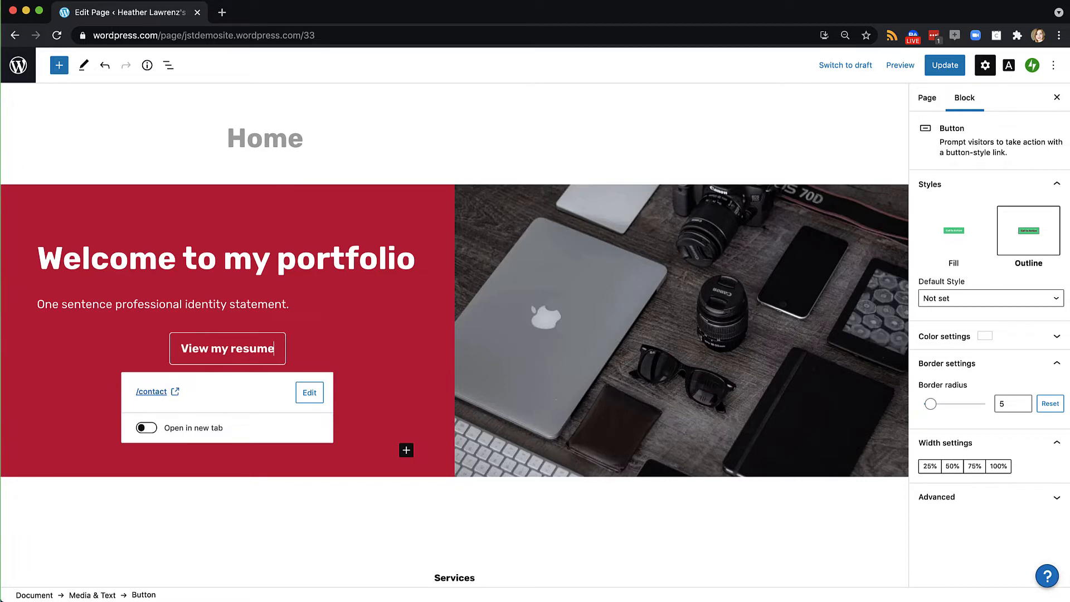
left_click(308, 392)
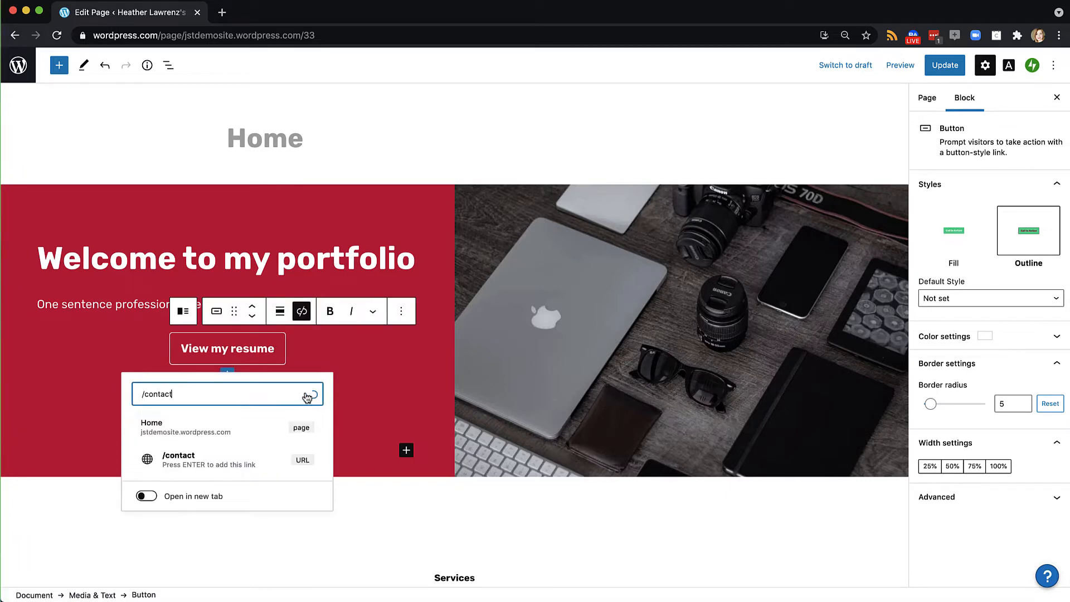
left_click_drag(307, 395, 101, 393)
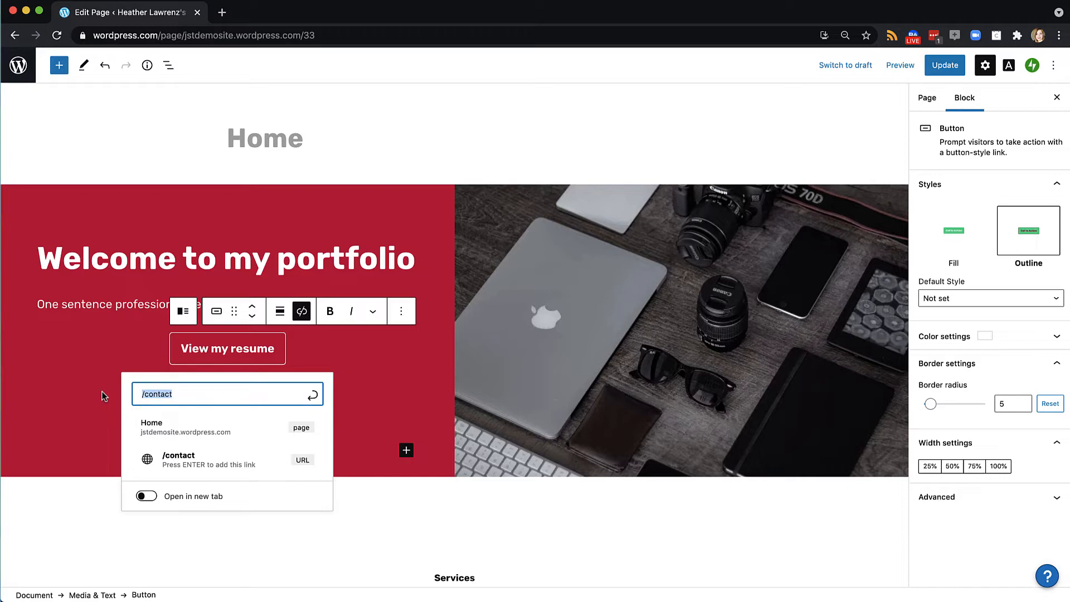
type("res")
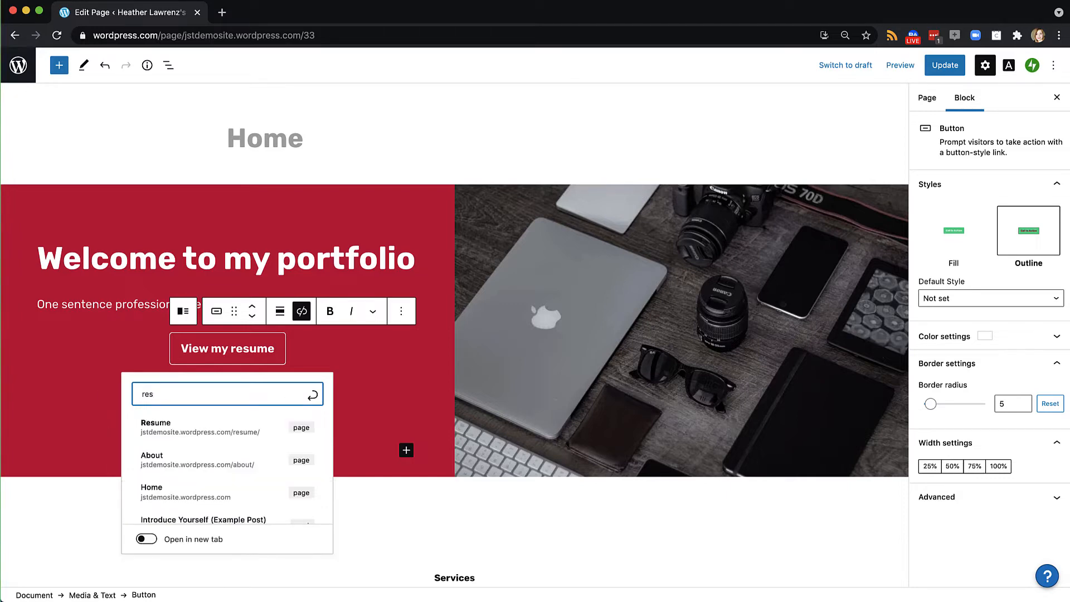
left_click(152, 430)
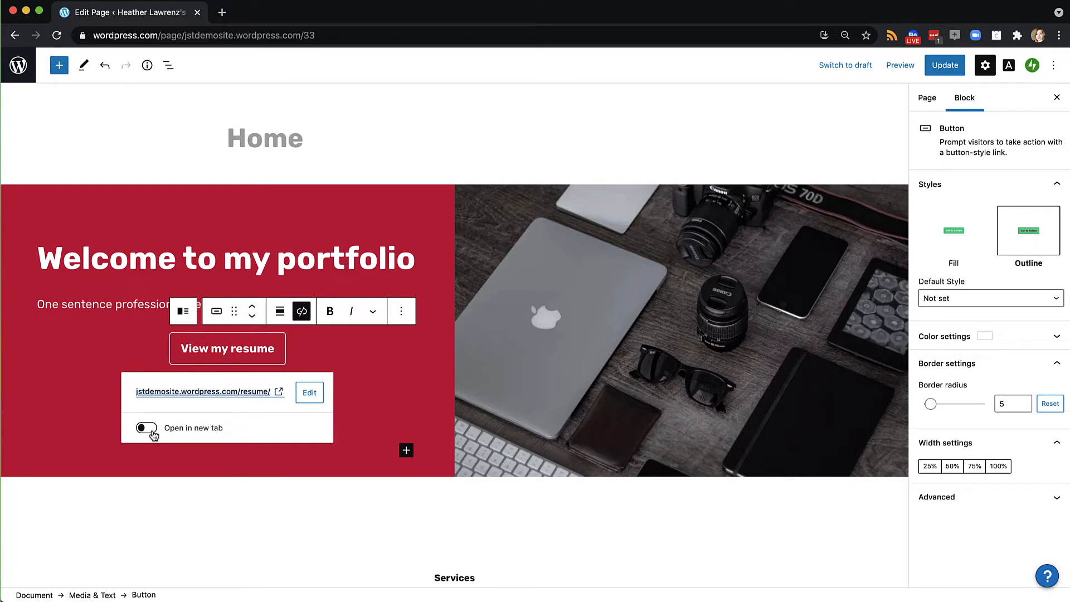
Select the hero's Media & Text block and open its text and background color settings.
left_click(353, 199)
left_click(435, 230)
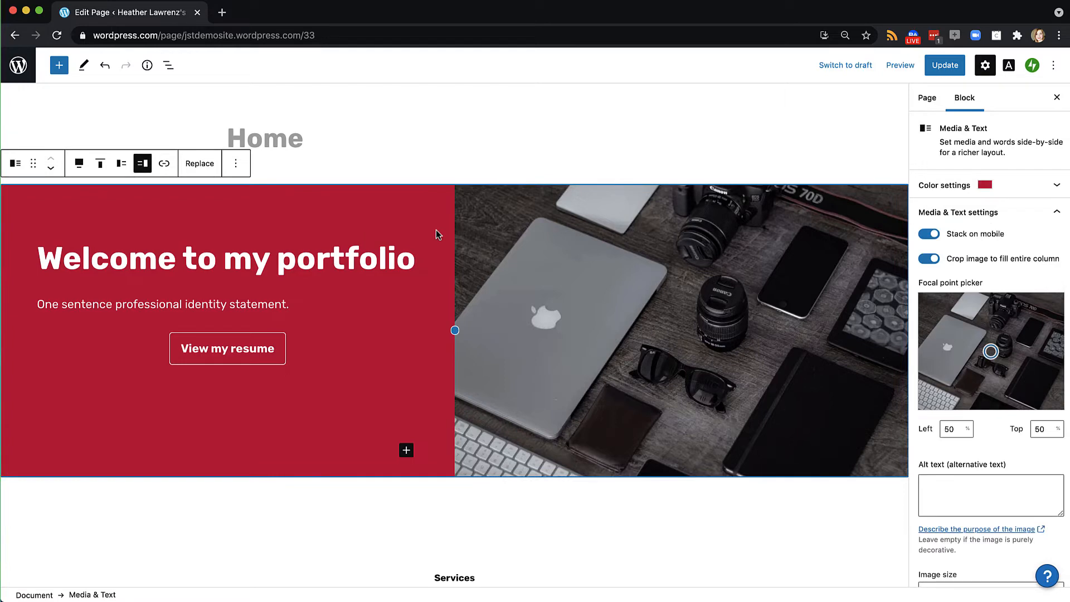
left_click(1056, 185)
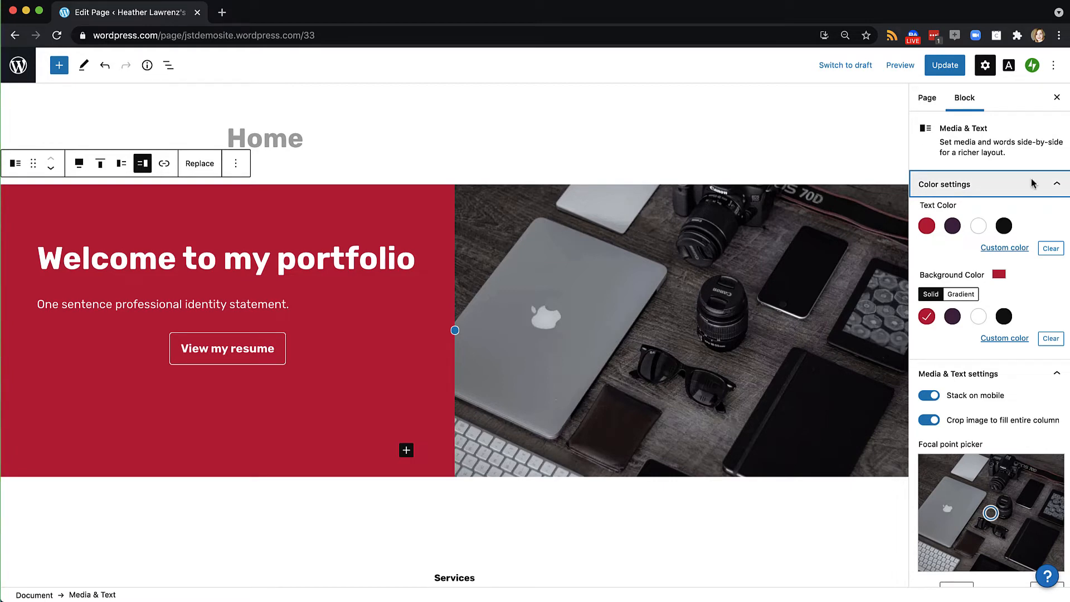
Change the Services section's small label to "My work" and its heading to "Take a look at my collected work".
left_click(582, 508)
scroll(582, 508, "down", 6)
double_click(463, 222)
type("My work")
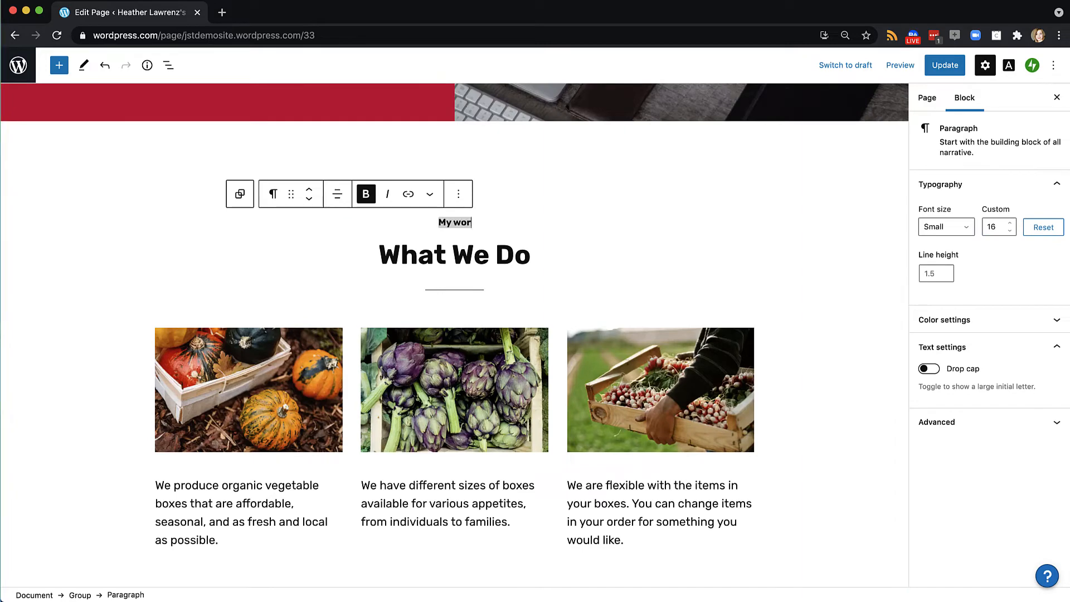
triple_click(385, 259)
type("Take a look at my collected work")
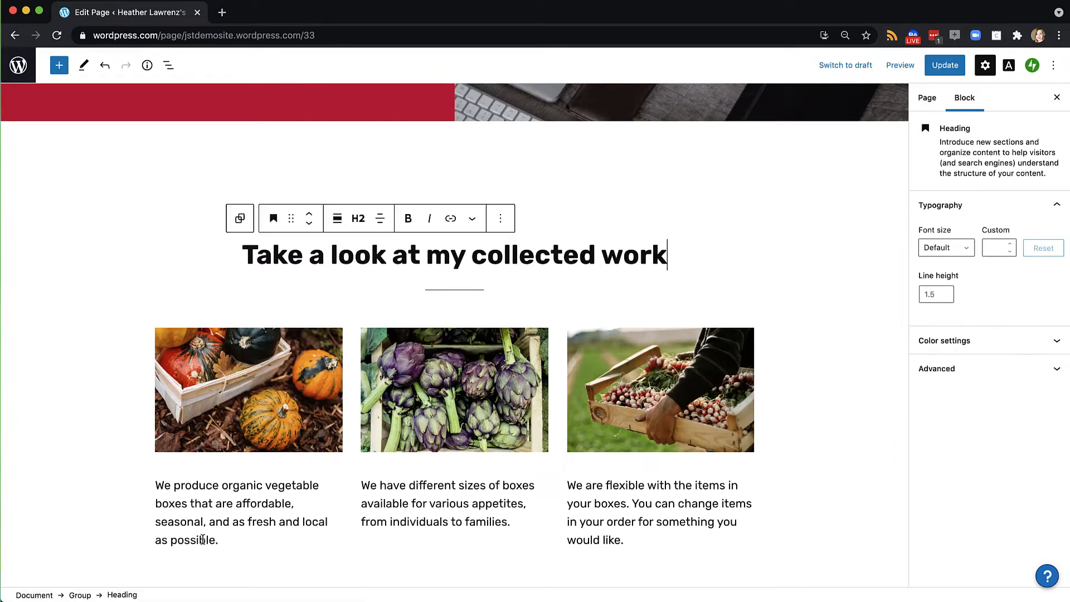
Replace the first column's pumpkin image with the uploaded file ending in XwhhonEW8VM-unsplash.jpg from the J320 website folder.
left_click(266, 490)
scroll(266, 332, "down", 1)
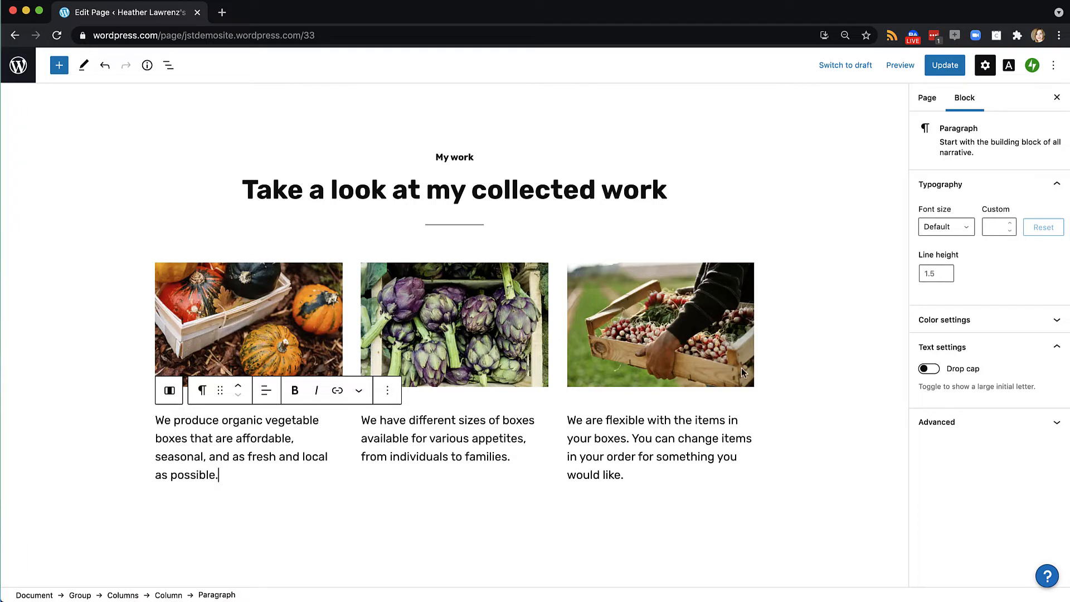
left_click_drag(226, 476, 147, 421)
left_click(209, 366)
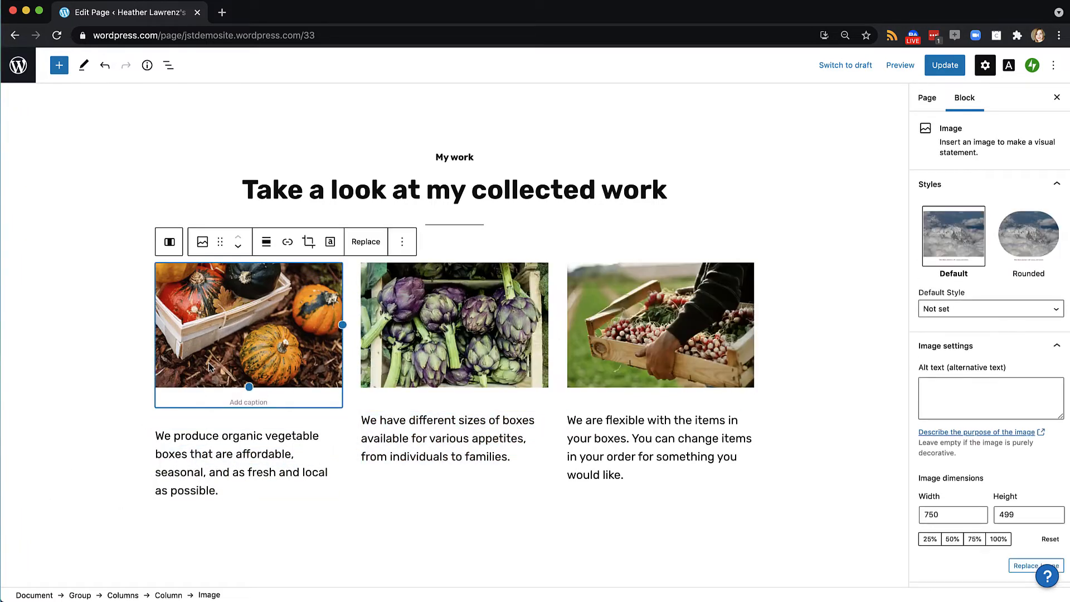
left_click(374, 244)
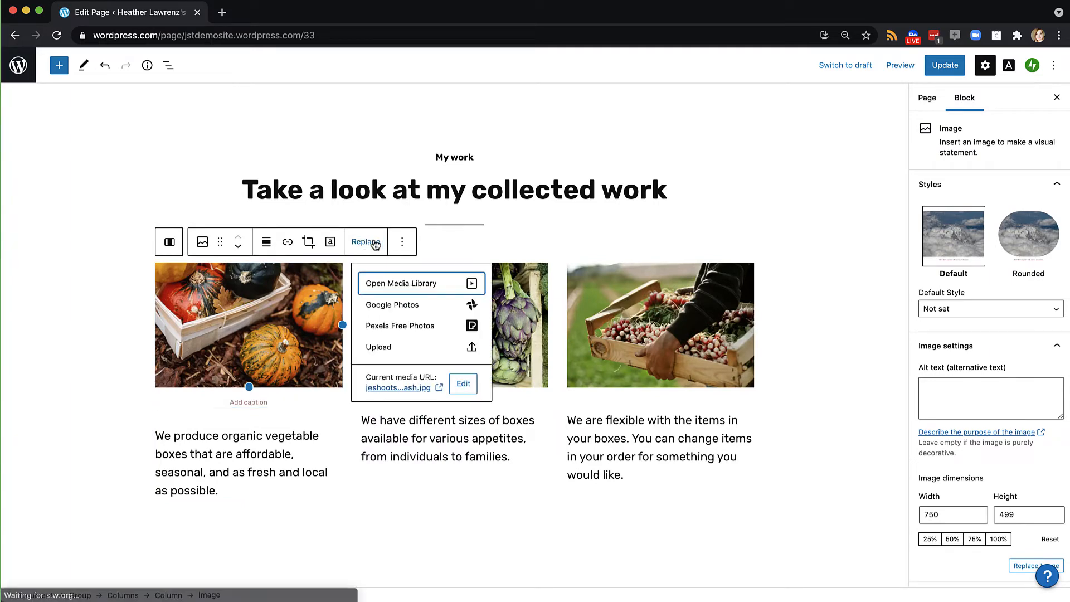
left_click(388, 354)
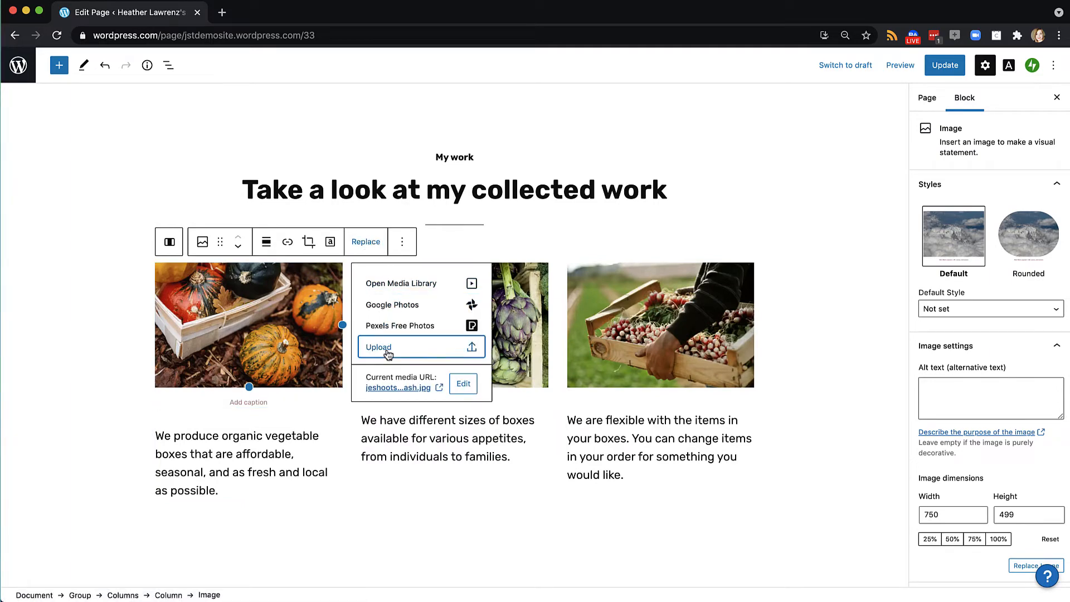
double_click(579, 107)
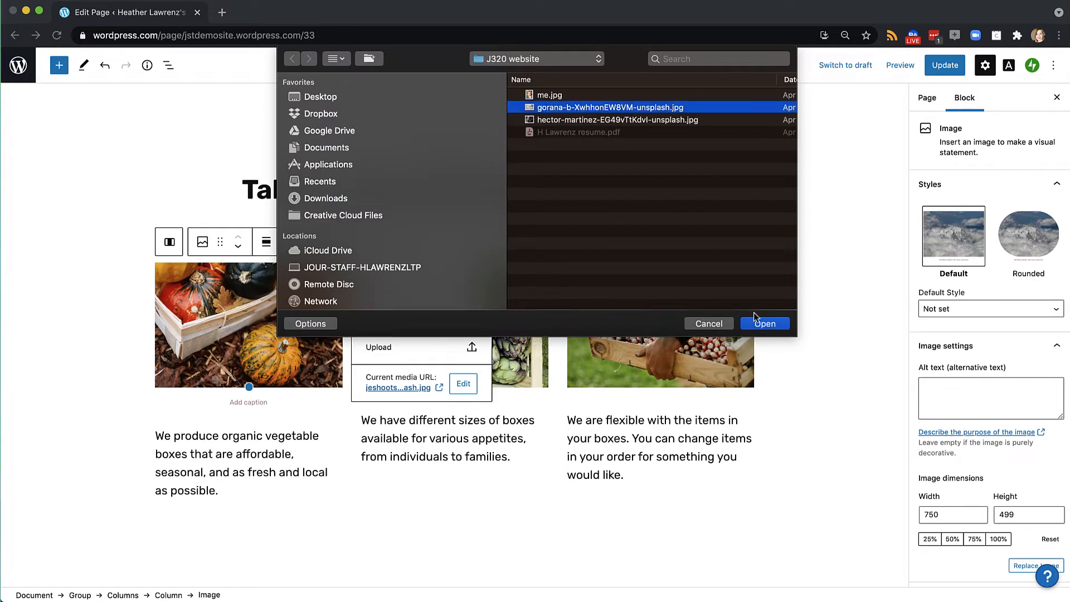
Replace the first column's paragraph with "Technology spaces are always in flux - read some of my thoughts about the juncture of technology and creativity. Go to my blog.".
triple_click(228, 412)
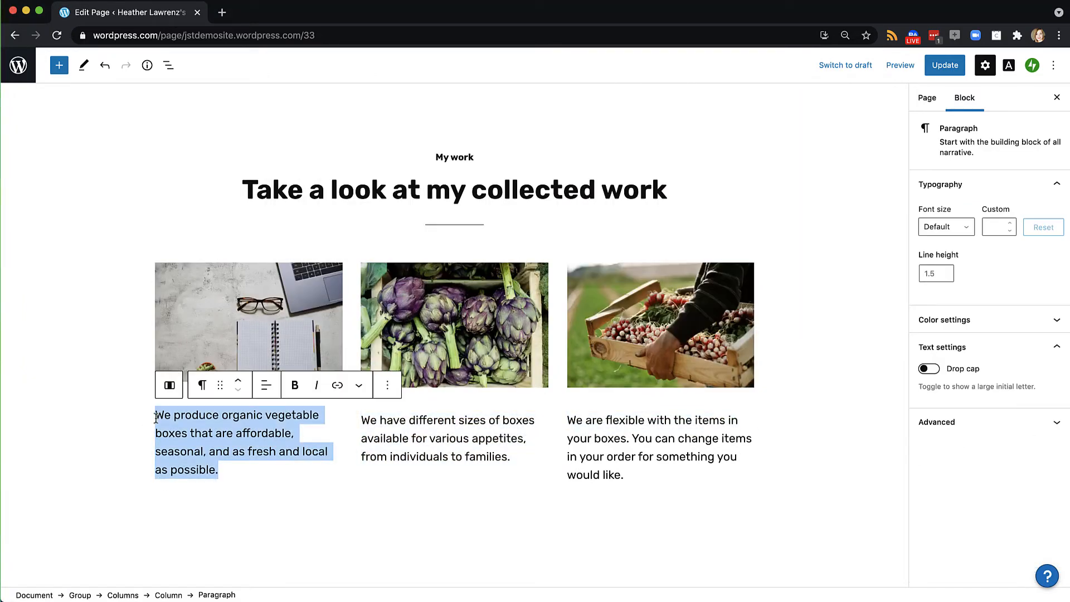
type("Technology spaces are always in flux - read some of my th")
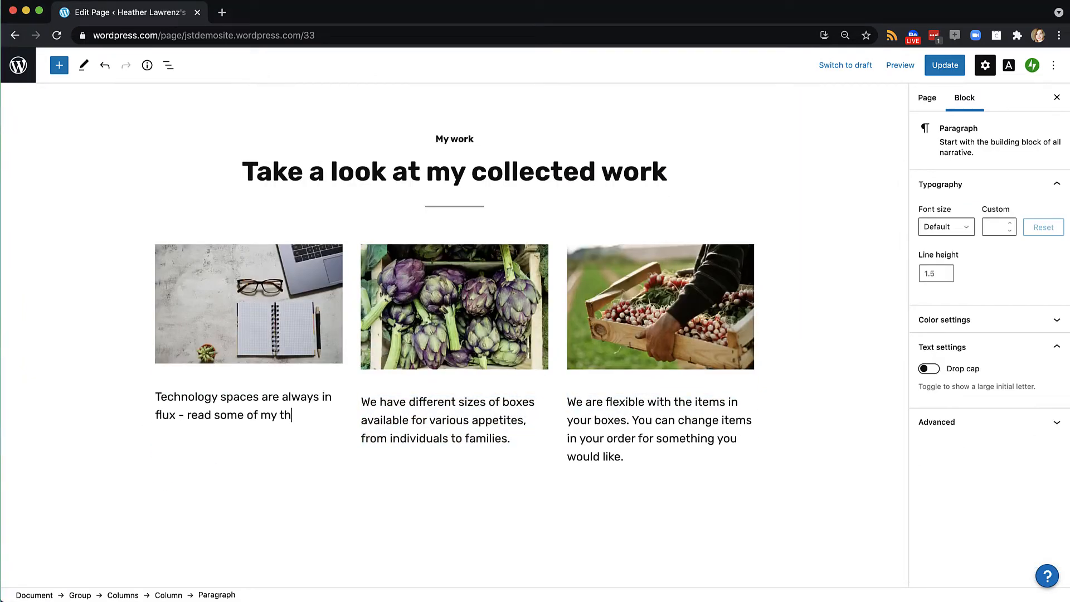
type("oughts about the juncture of technology and creativity. Go to my blog.")
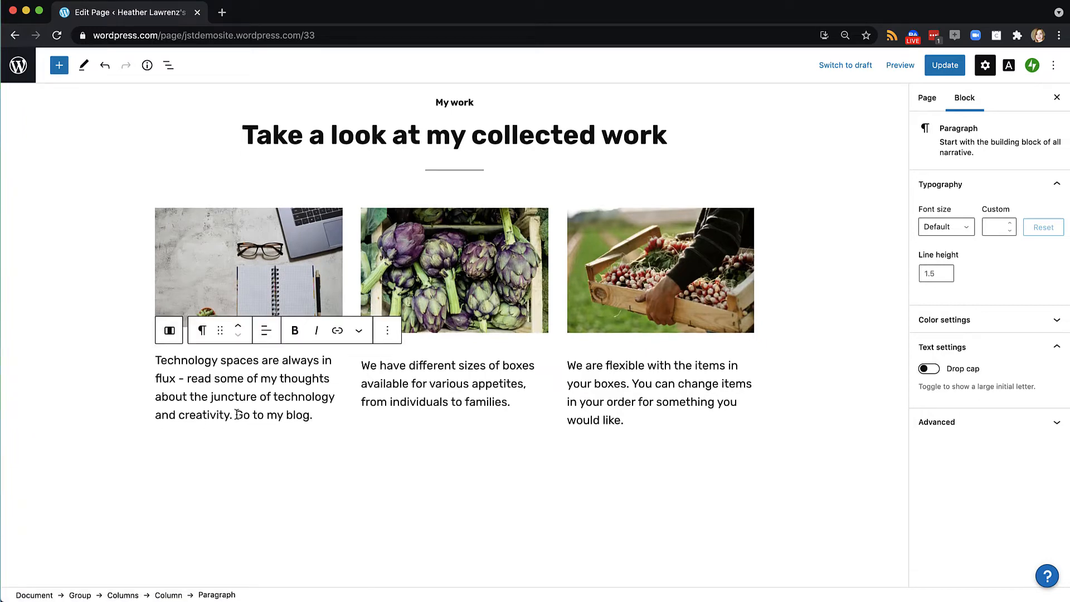
Link the sentence "Go to my blog." in the first column's paragraph to the site's Blog page.
left_click_drag(237, 415, 313, 422)
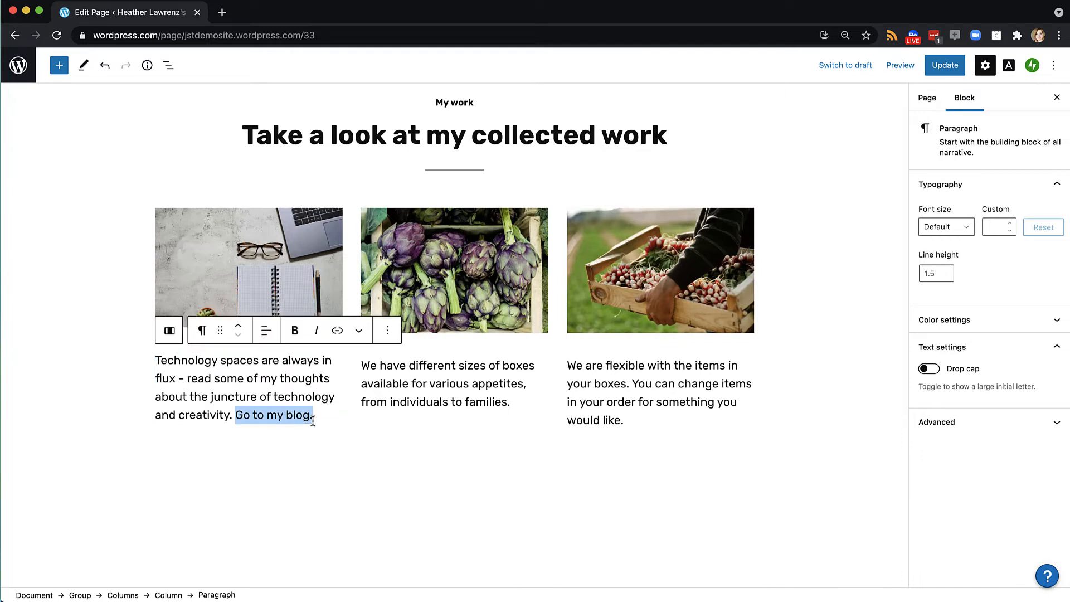
left_click(338, 332)
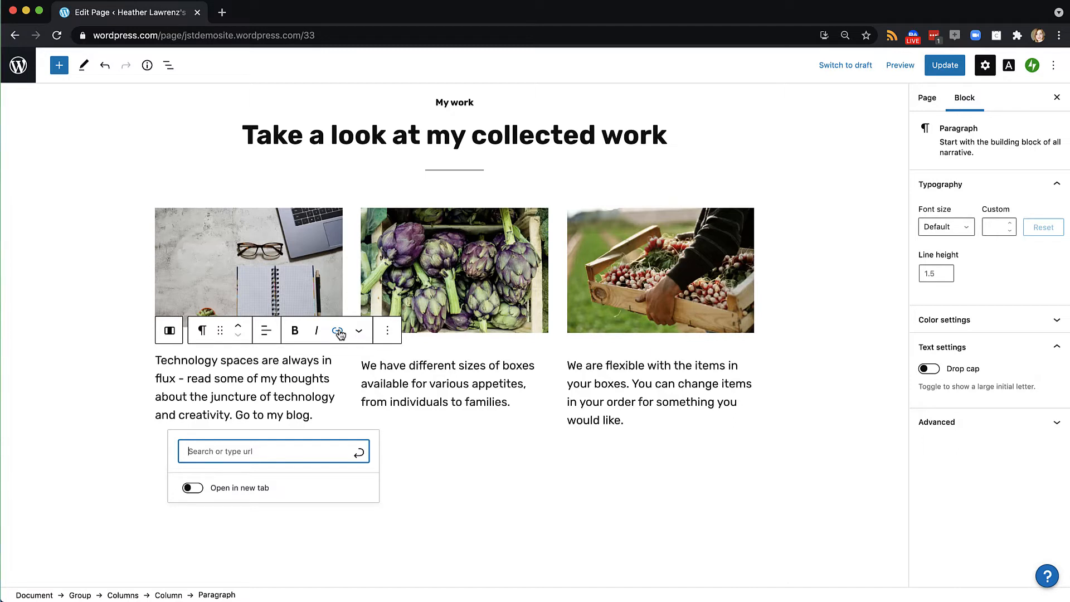
type("blog")
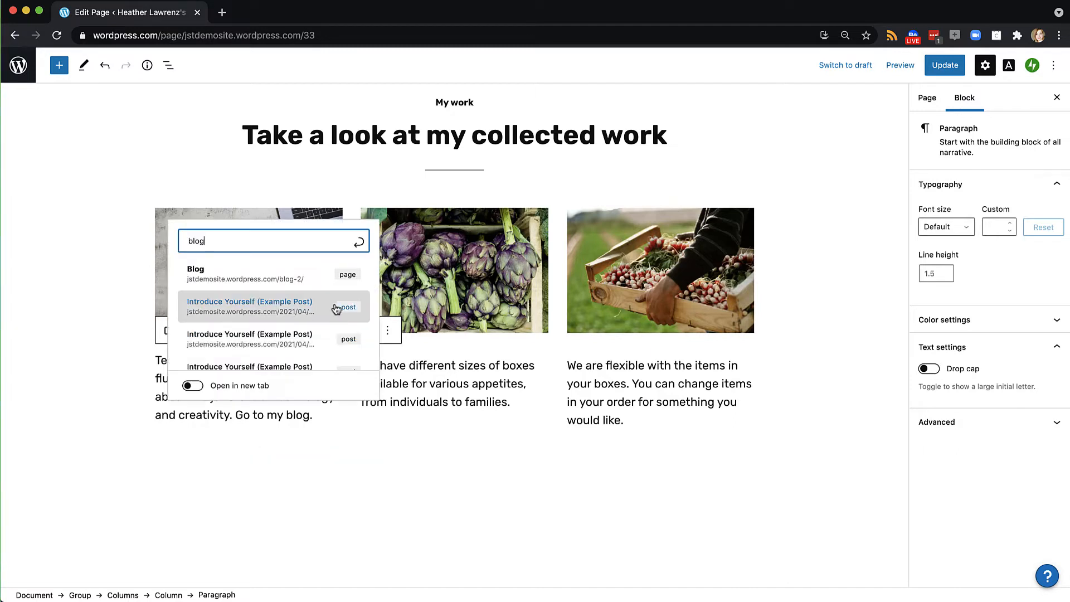
left_click(237, 277)
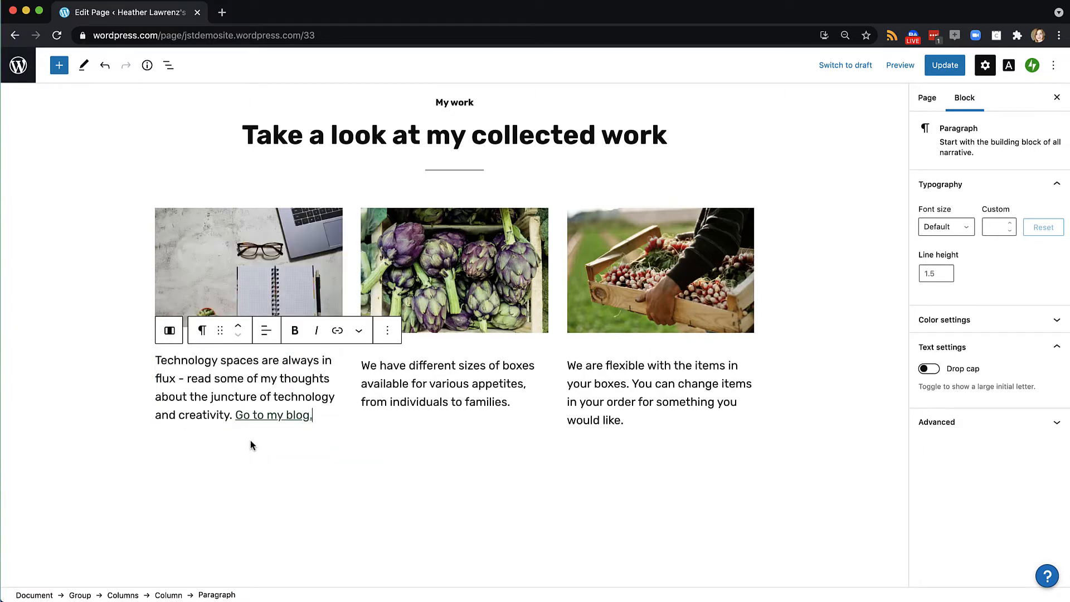
Start a new line after the first column's paragraph and insert a Buttons block there.
scroll(250, 443, "up", 2)
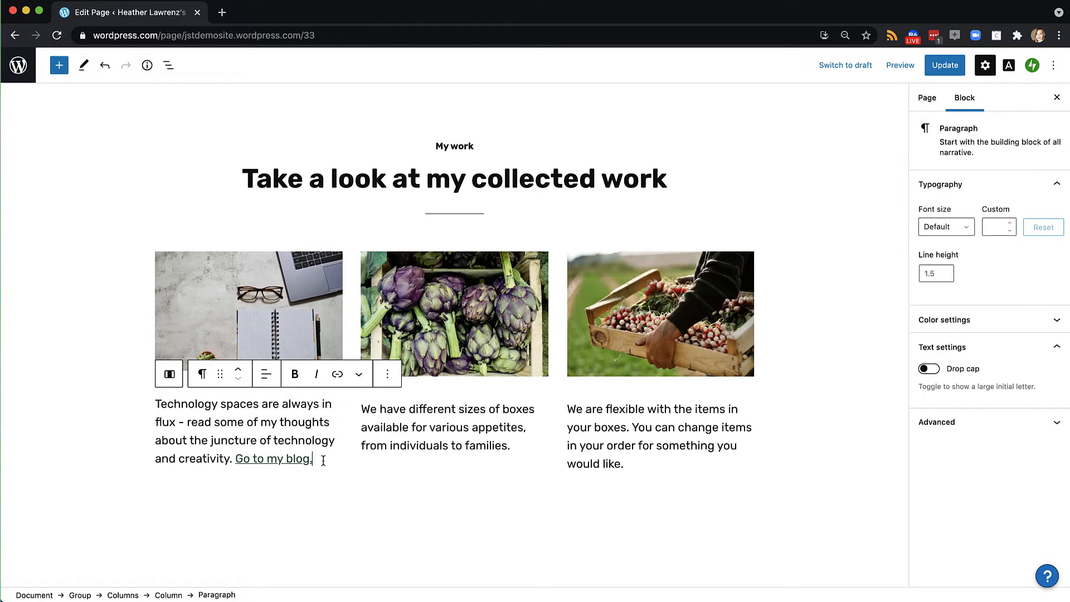
key("Return")
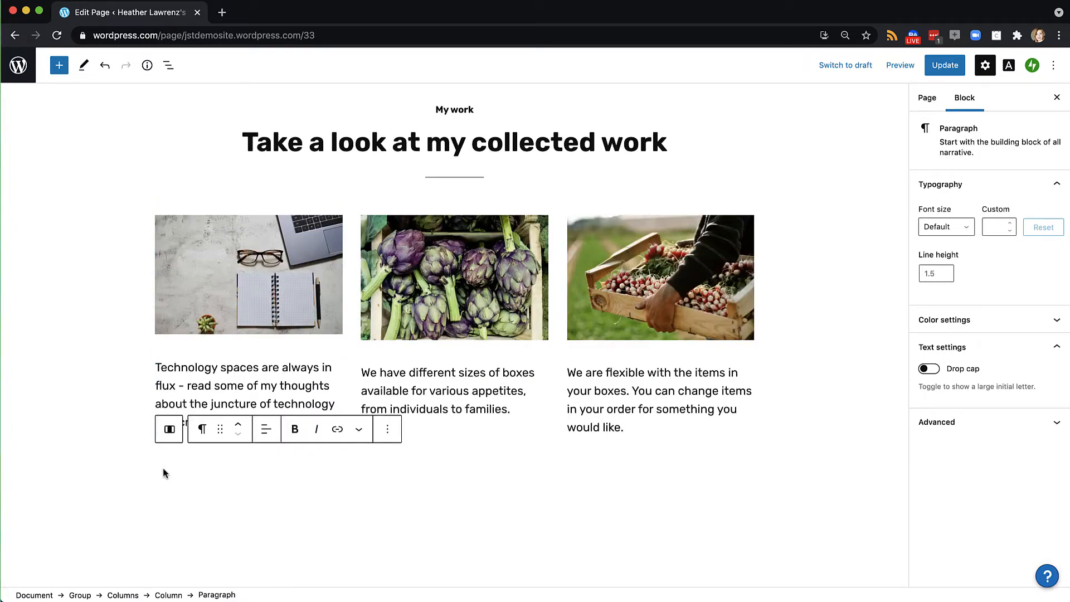
left_click(59, 66)
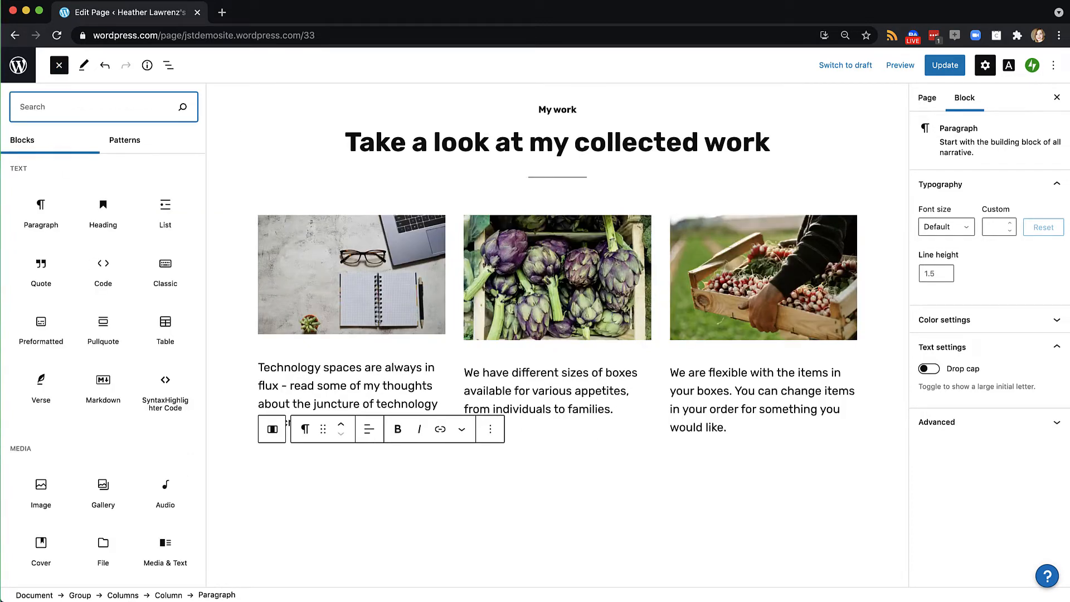
type("butt")
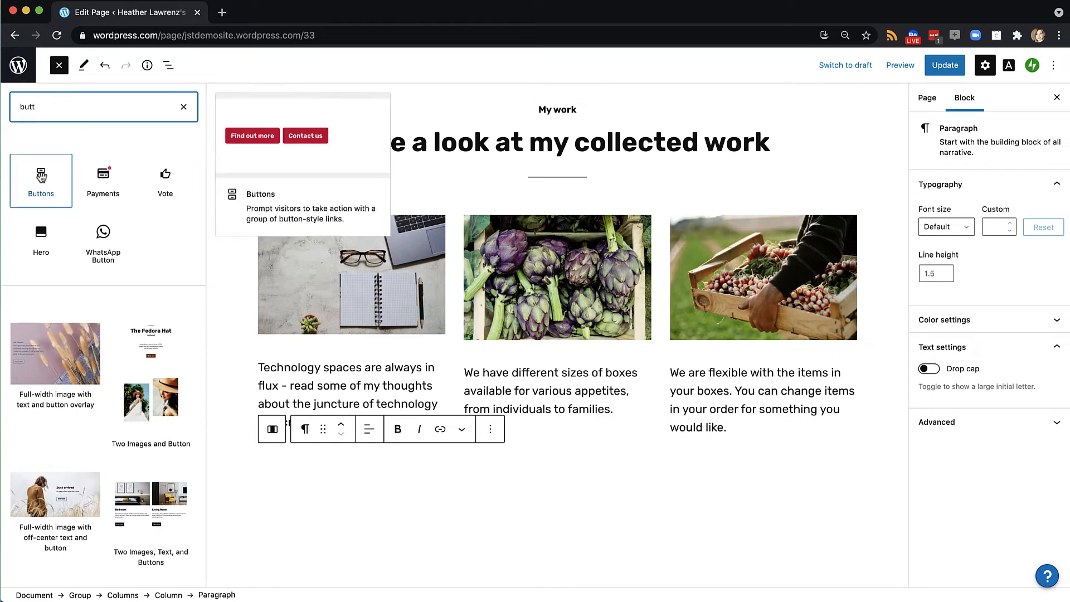
left_click(41, 176)
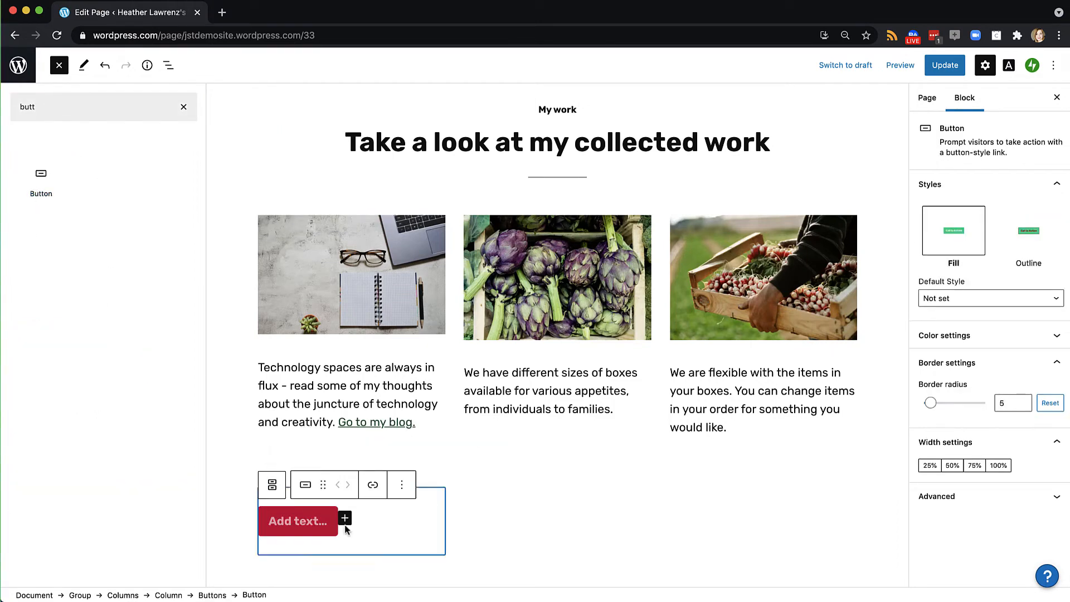
Label the new button "Go to blog" and link it to the site's Blog page.
left_click(316, 525)
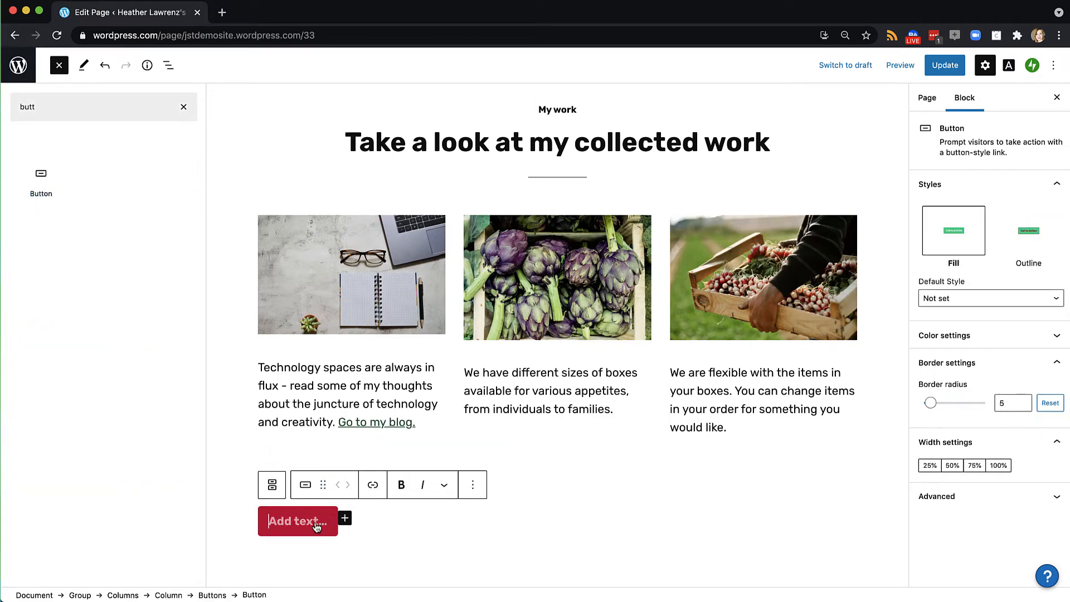
type("Go to blog")
left_click(373, 484)
type("blog")
key("Return")
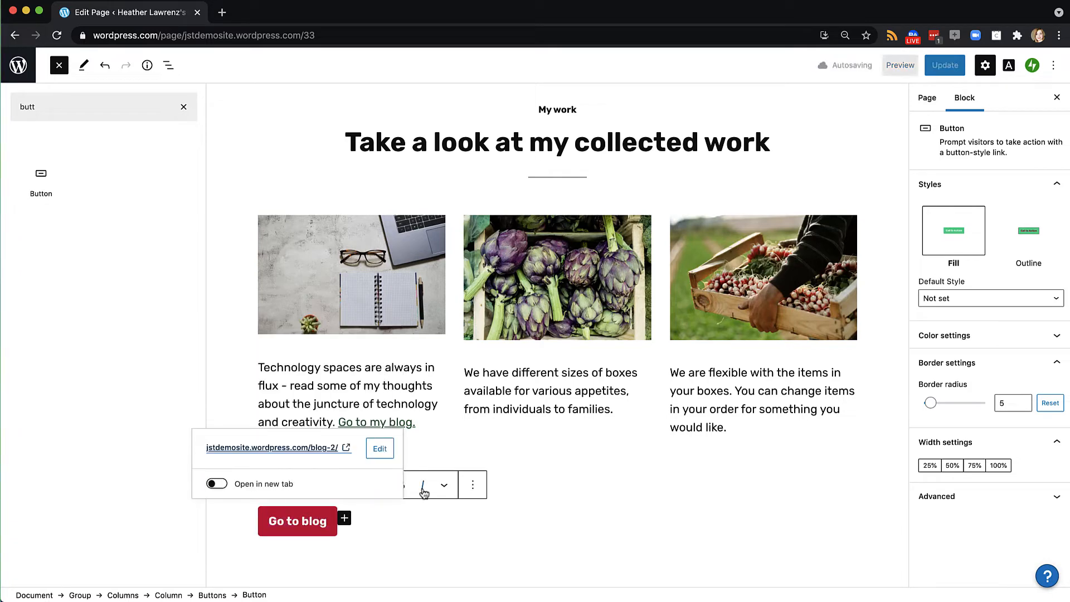
Try the Outline style on the "Go to blog" button, restore the Fill style, and set its width to 100%.
left_click(1029, 229)
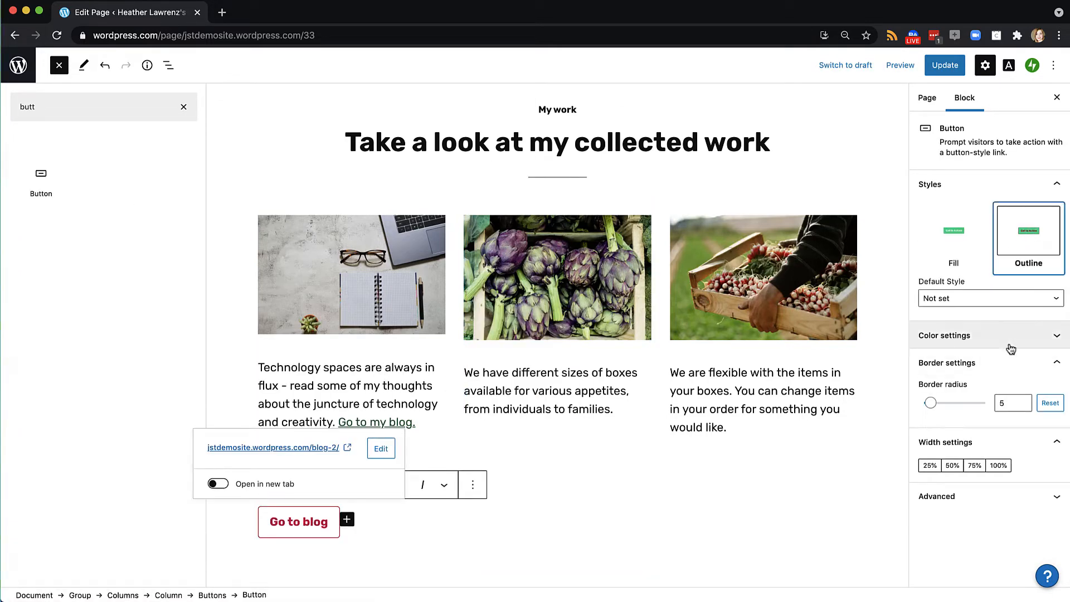
left_click(958, 232)
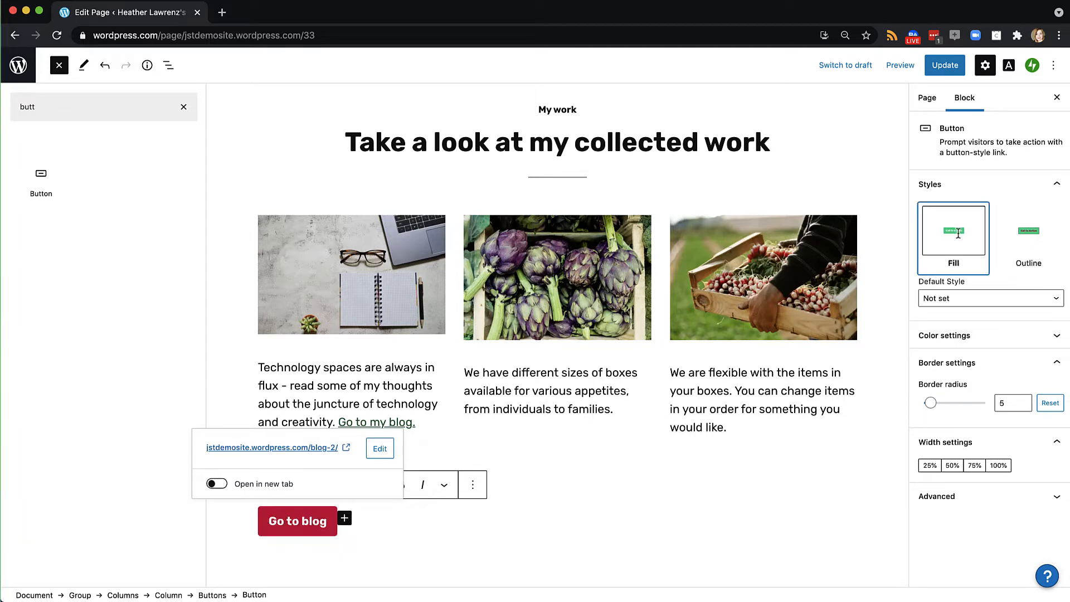
left_click(952, 466)
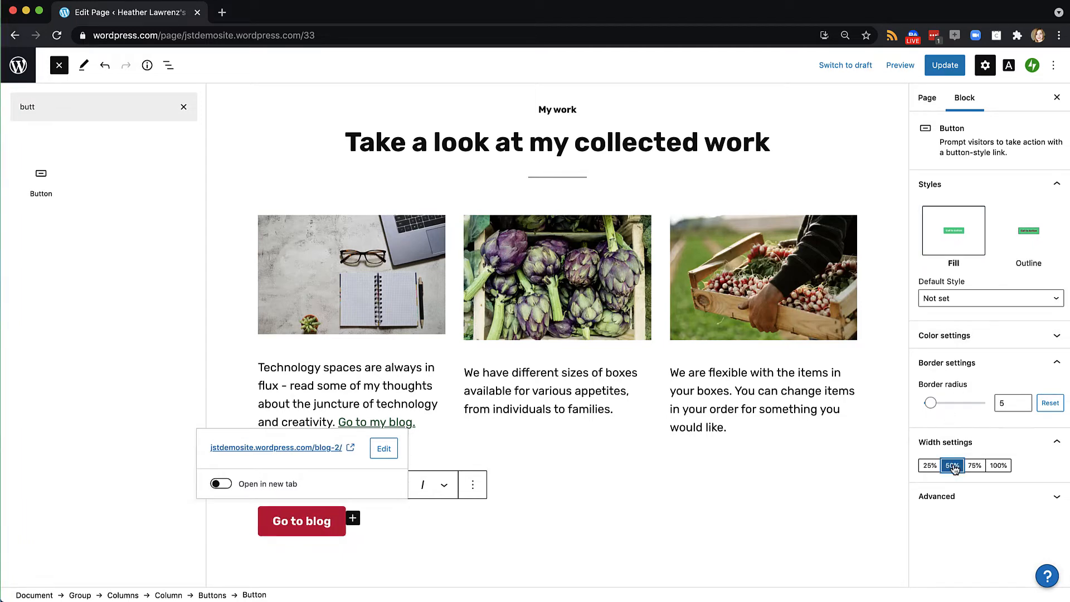
left_click(975, 466)
left_click(998, 465)
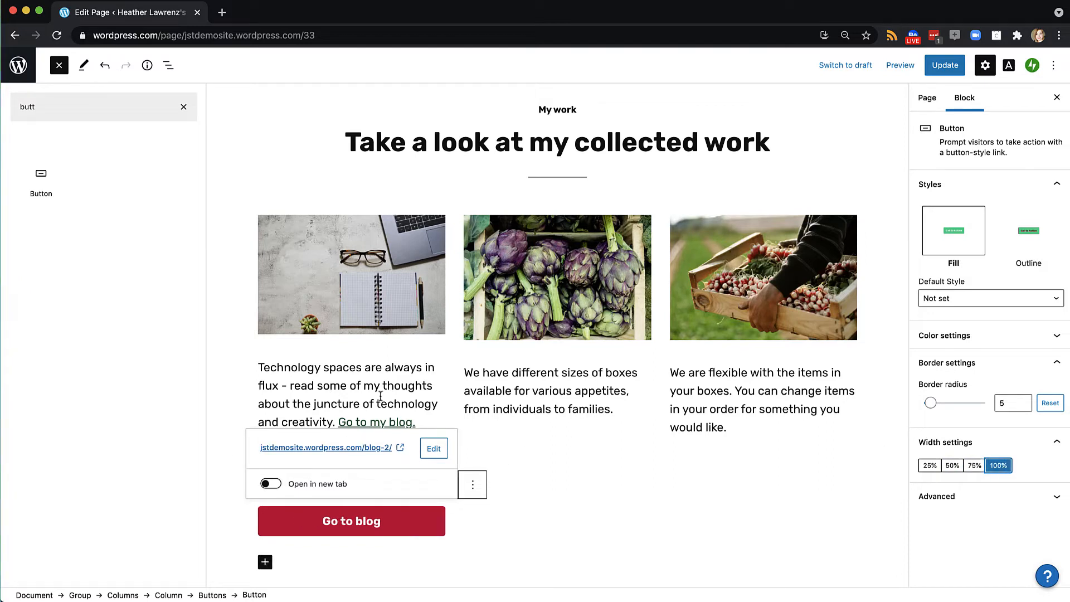
Delete the empty paragraph between the first column's text and the "Go to blog" button.
left_click(363, 384)
left_click(349, 465)
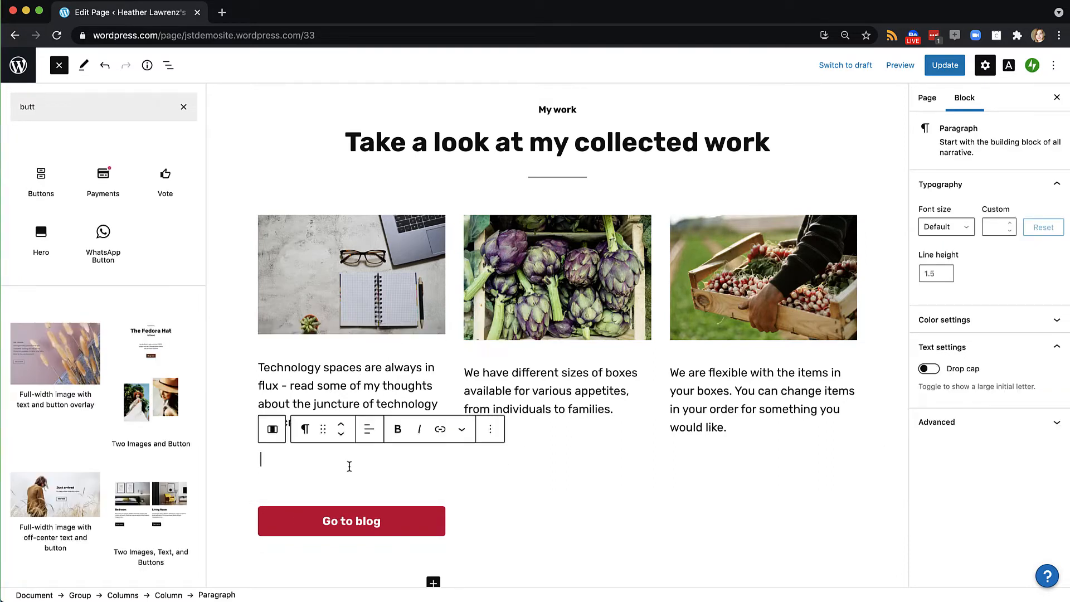
key("BackSpace")
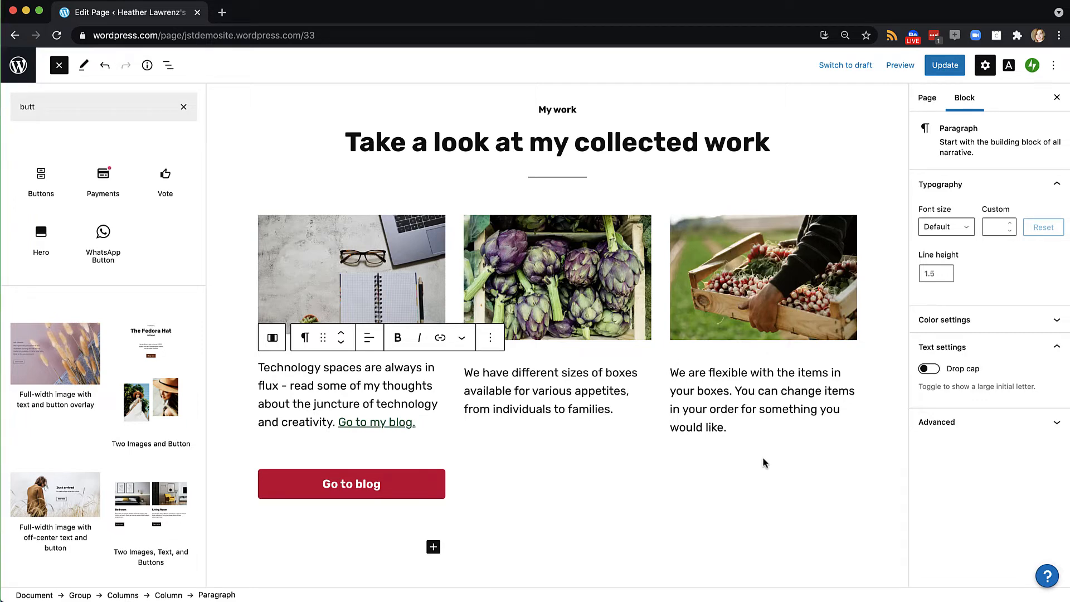
scroll(763, 459, "down", 1)
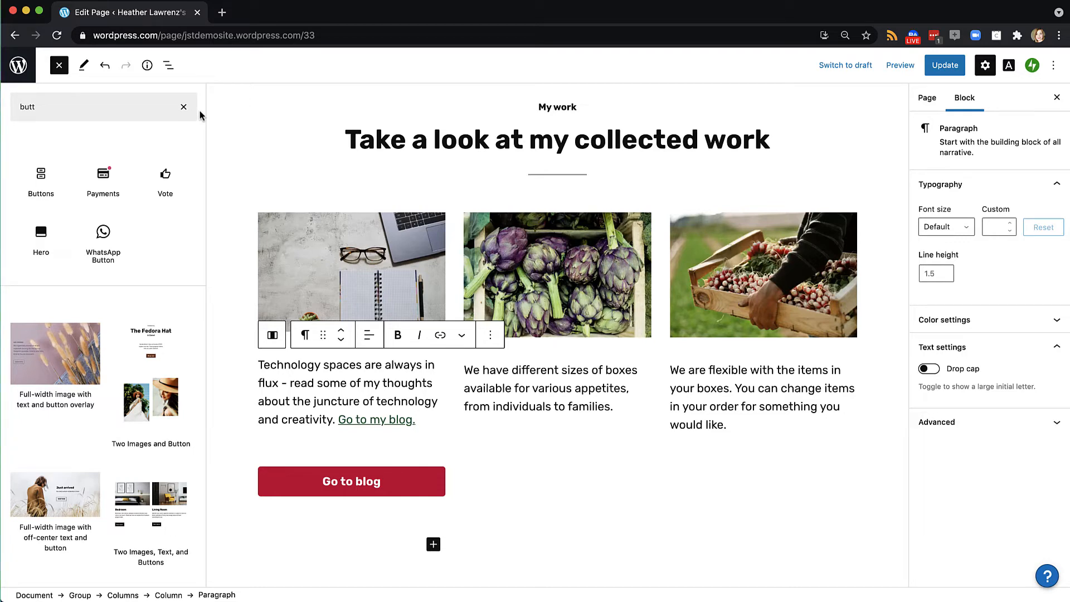
Search the block library for "text", look through the matching blocks and patterns, and clear the search.
double_click(104, 112)
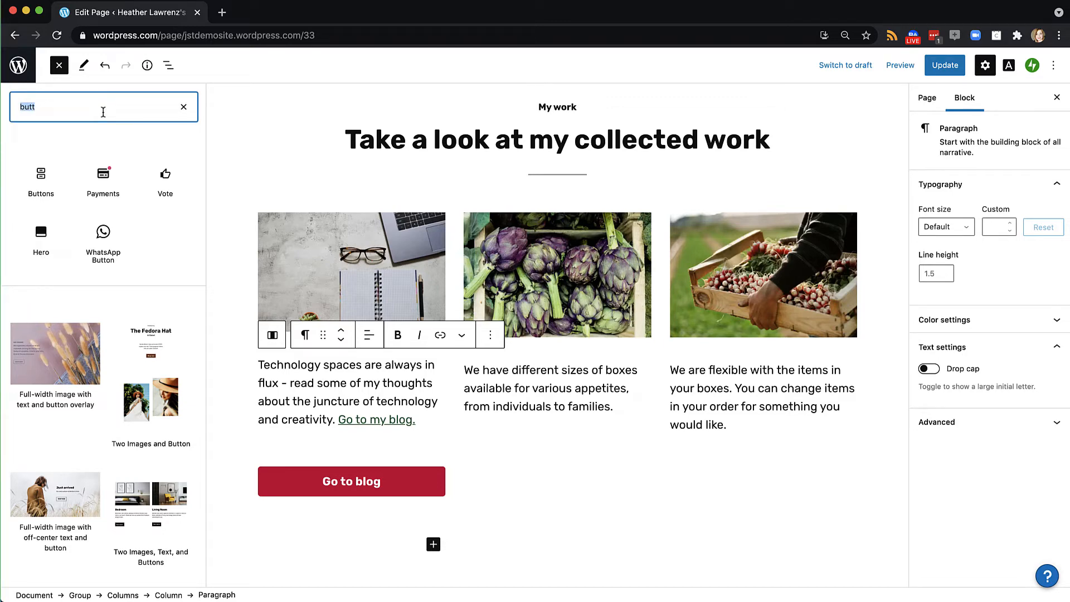
type("text")
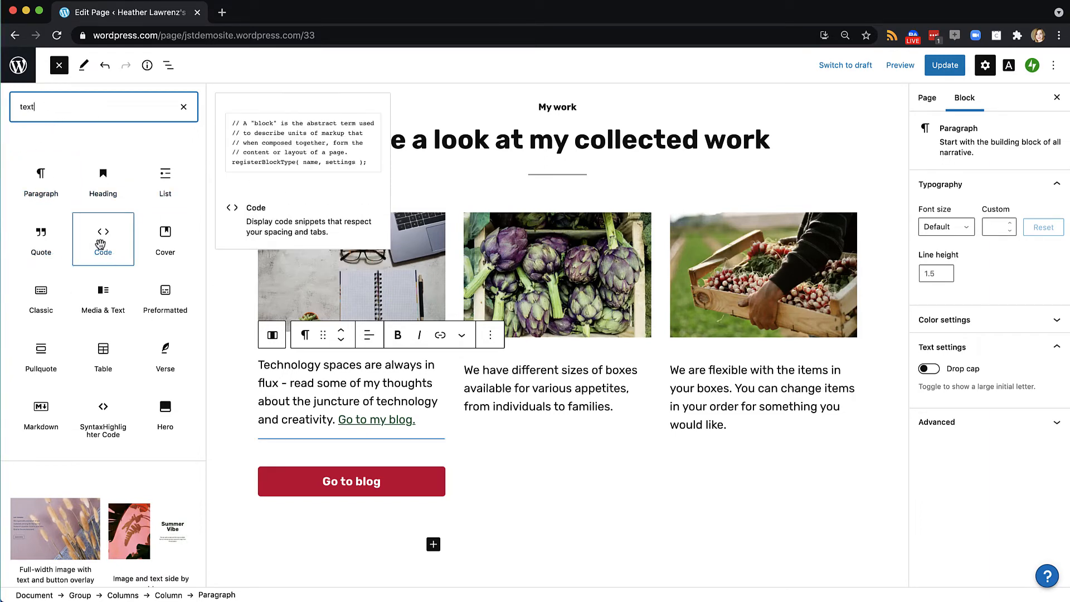
scroll(74, 405, "down", 2)
scroll(73, 406, "down", 5)
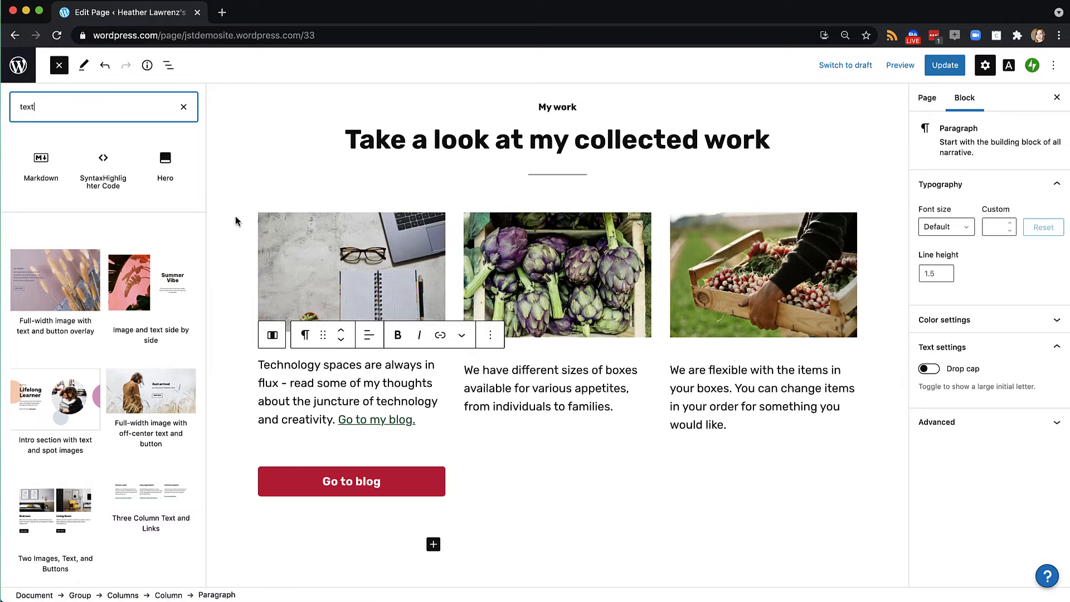
left_click(183, 106)
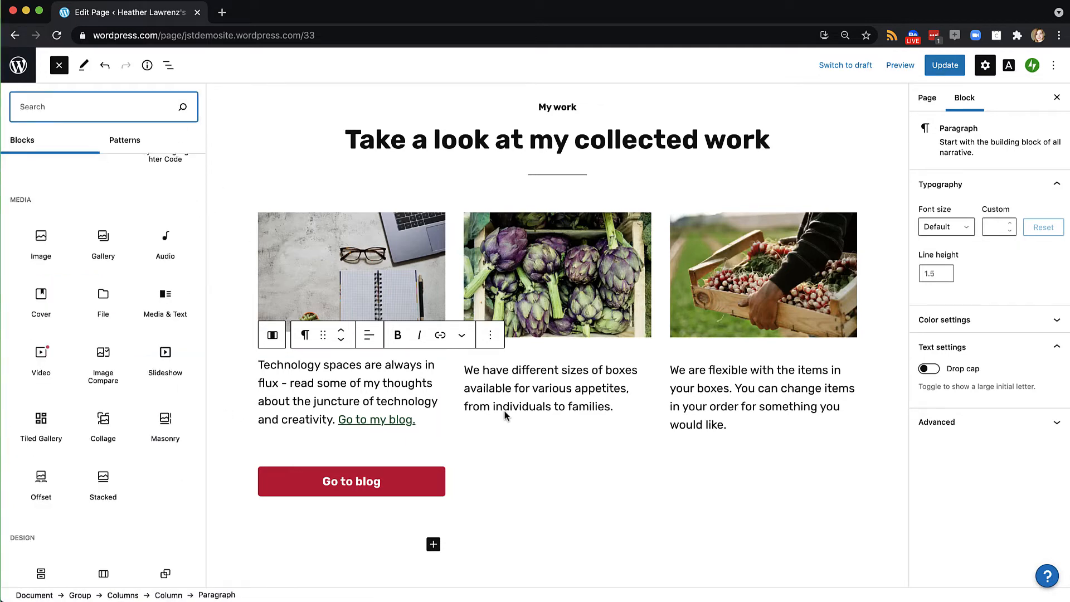
Remove the "Our Organic Farm in Numbers" cover block below the collected work section.
scroll(579, 489, "down", 1)
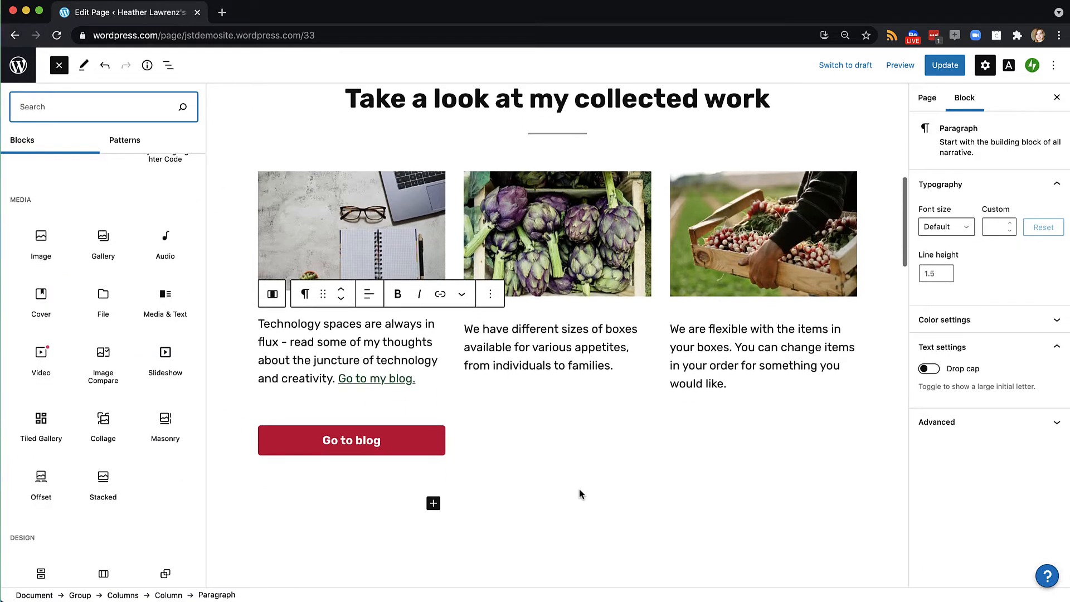
scroll(580, 489, "down", 2)
scroll(580, 490, "up", 8)
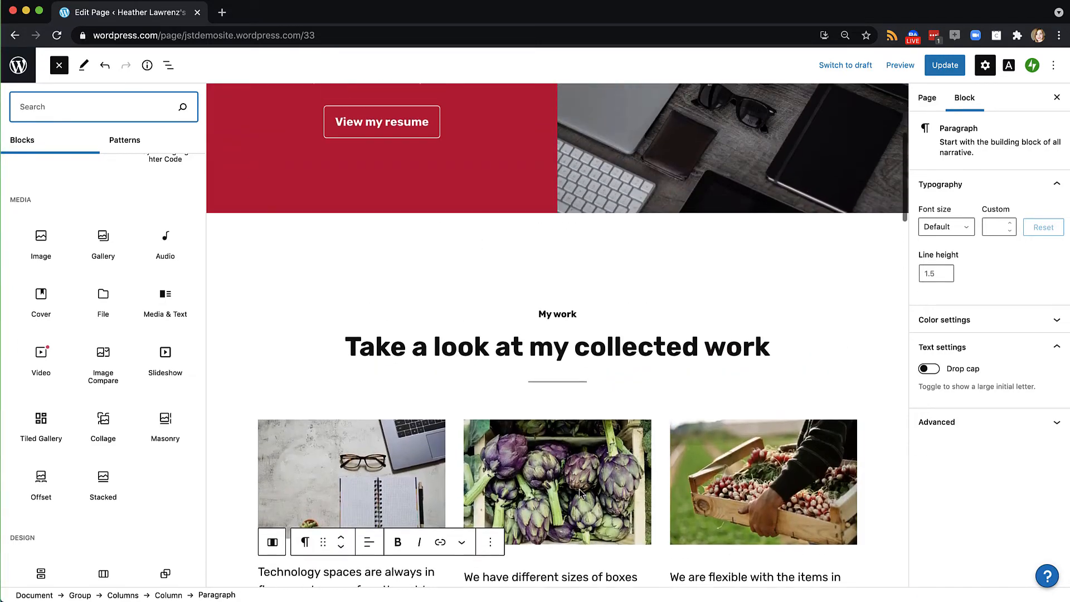
scroll(579, 489, "up", 6)
scroll(579, 489, "down", 6)
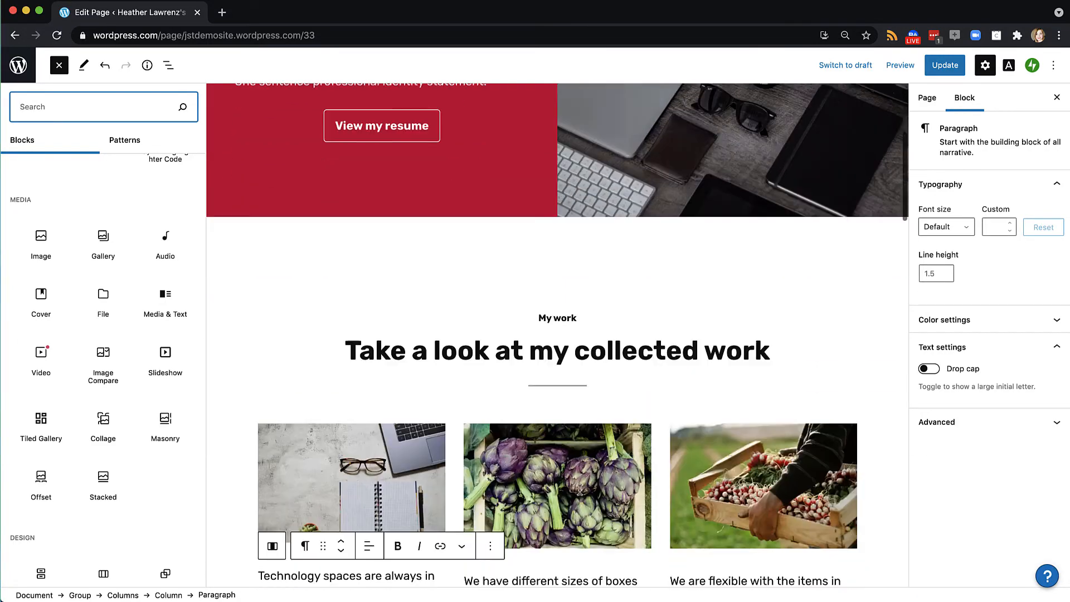
scroll(580, 489, "down", 14)
left_click(659, 386)
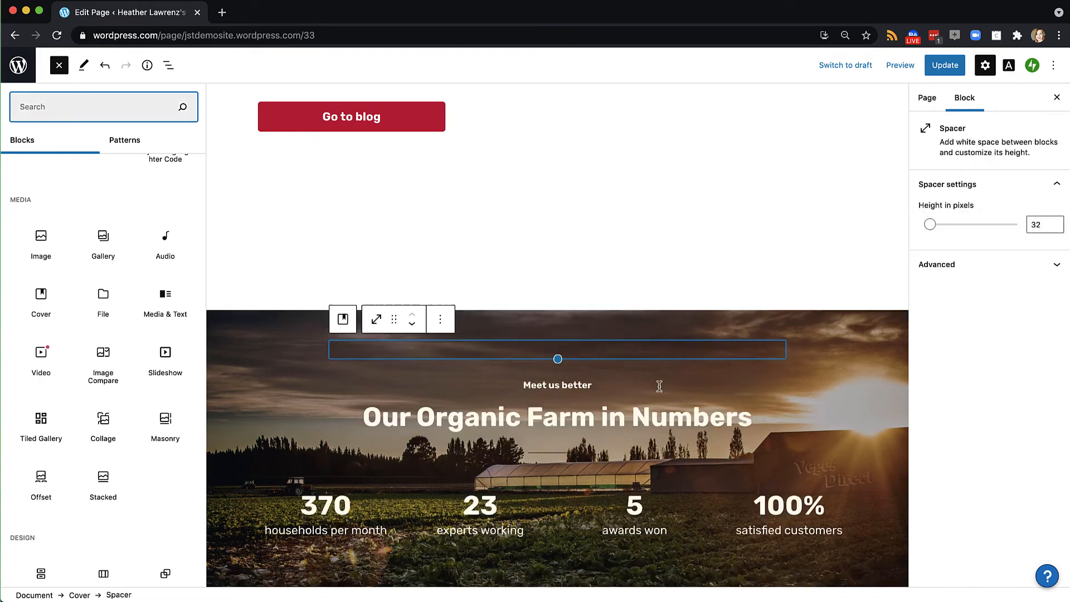
left_click(764, 348)
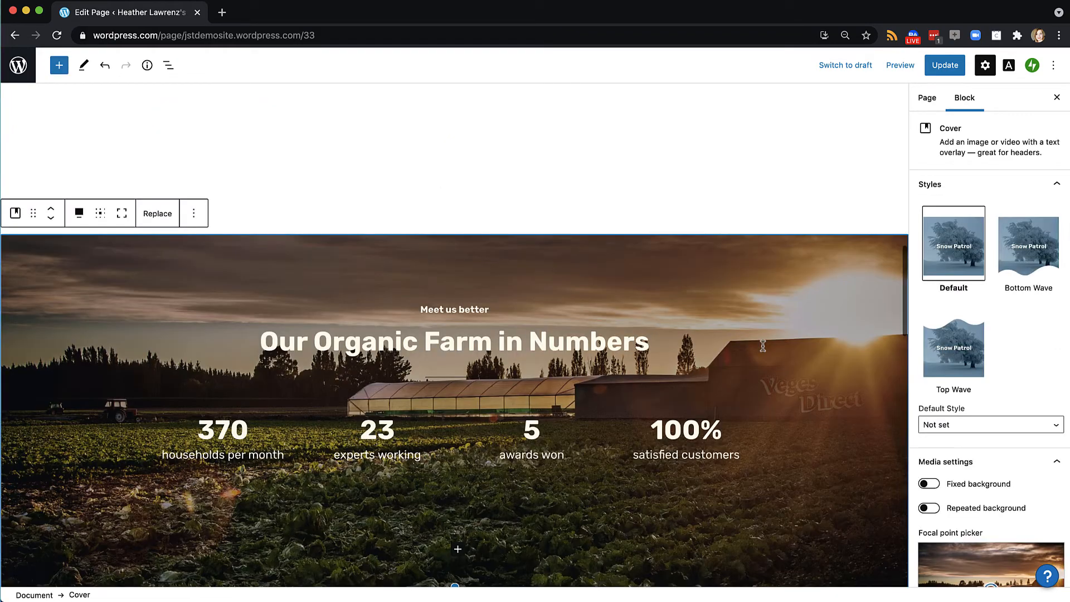
left_click(193, 213)
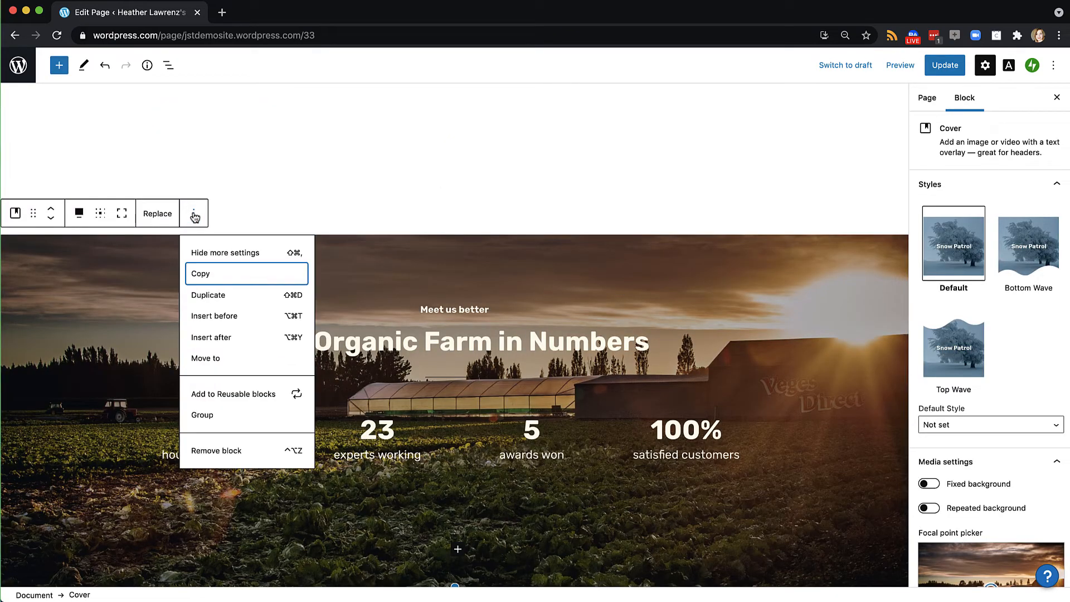
left_click(222, 451)
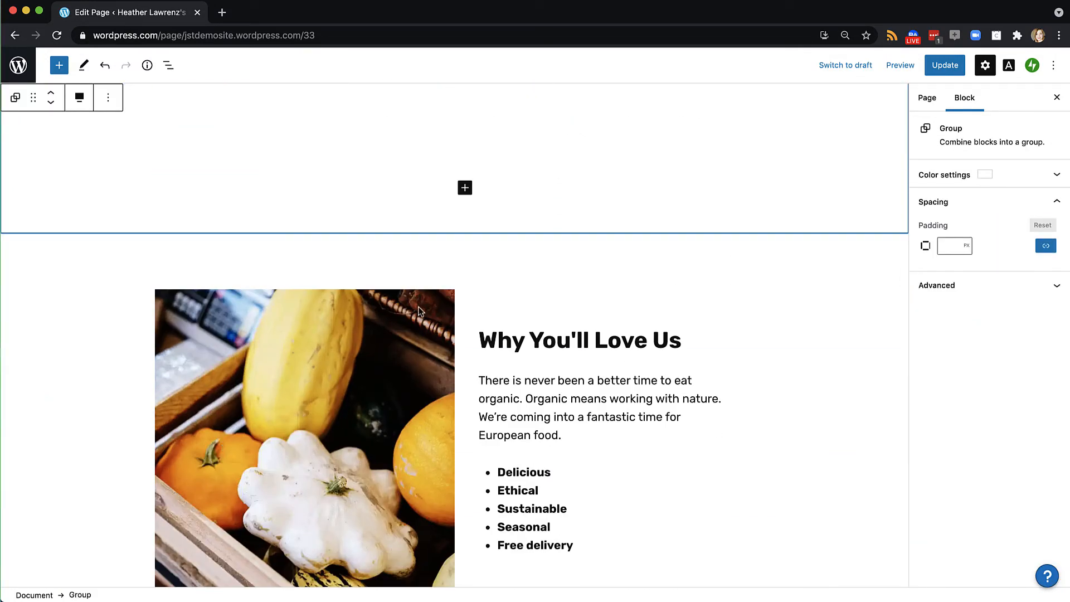
Remove the "Why You'll Love Us" block with its vegetable image and bullet list.
left_click(420, 311)
left_click(423, 207)
left_click(449, 444)
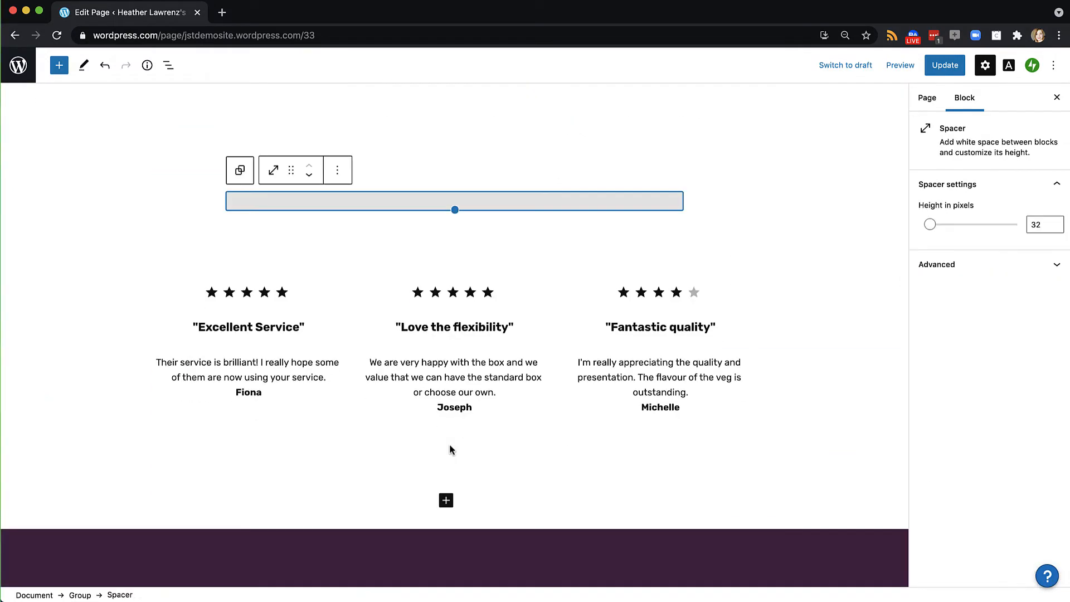
Remove the three star-rated customer testimonial columns, from "Excellent Service" to "Fantastic quality".
left_click(338, 238)
left_click(368, 496)
left_click(300, 280)
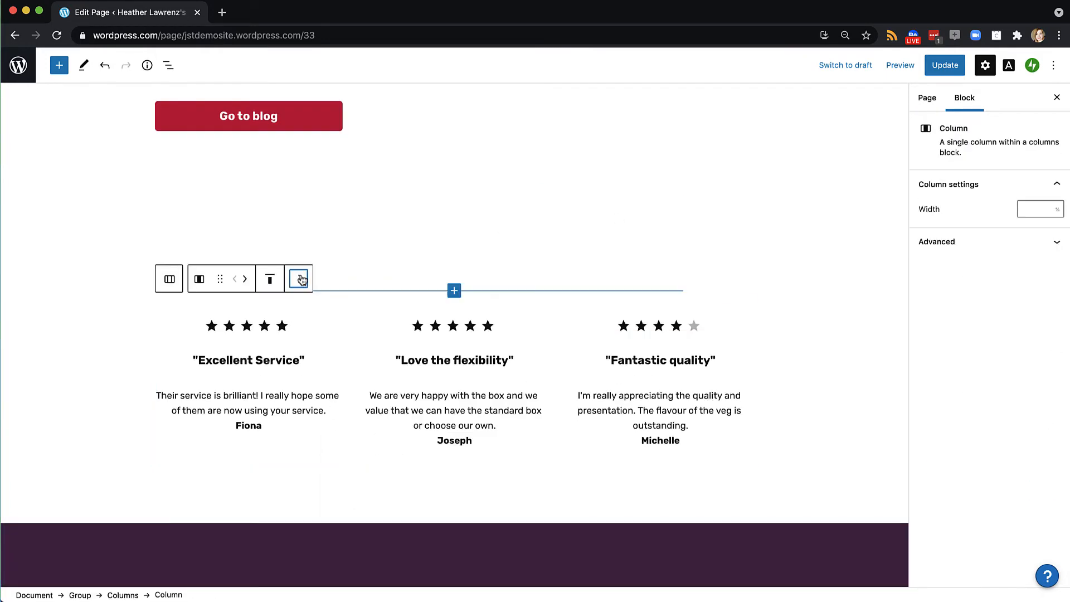
left_click(318, 415)
left_click(390, 318)
left_click(299, 280)
left_click(315, 415)
left_click(551, 316)
left_click(299, 280)
left_click(312, 414)
Remove the dark purple "Our Favourite Recipes" group with its example posts and button.
left_click(325, 348)
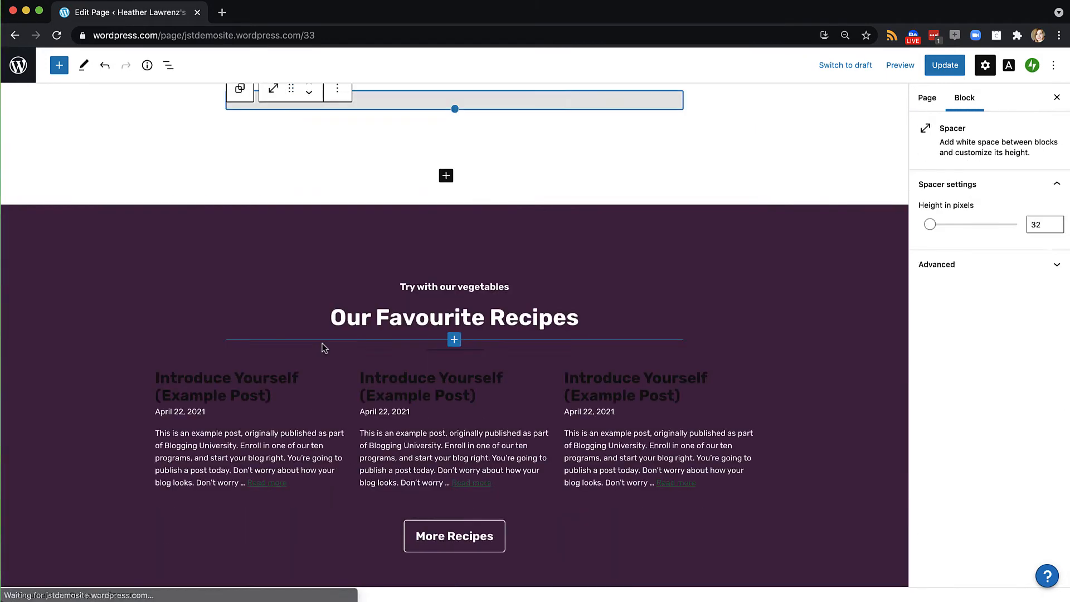
left_click(111, 267)
left_click(107, 105)
left_click(160, 346)
Update the Home page and open the published page.
scroll(306, 305, "up", 20)
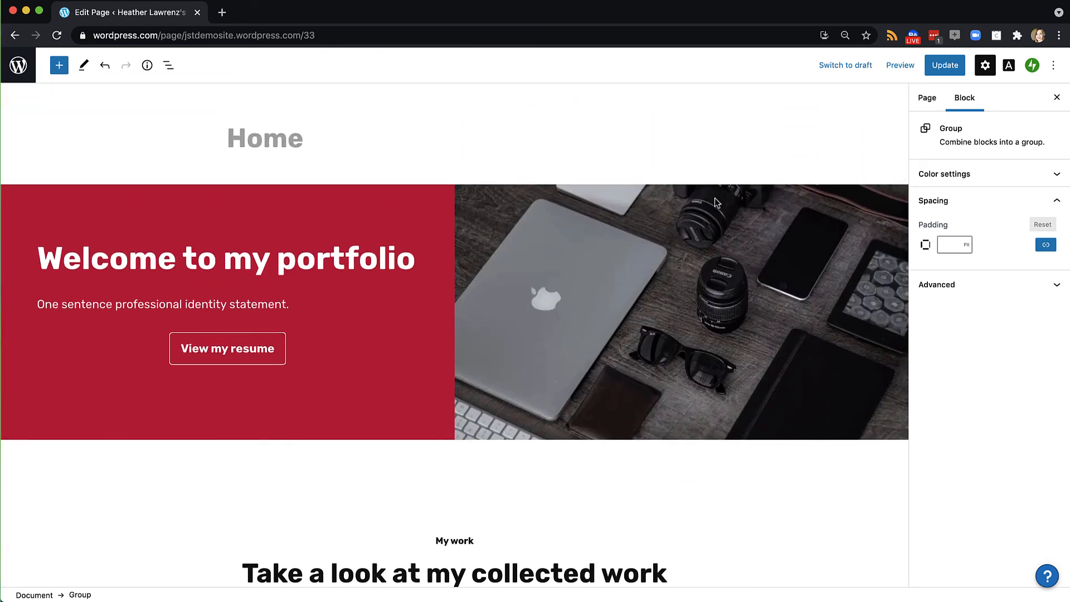
left_click(939, 67)
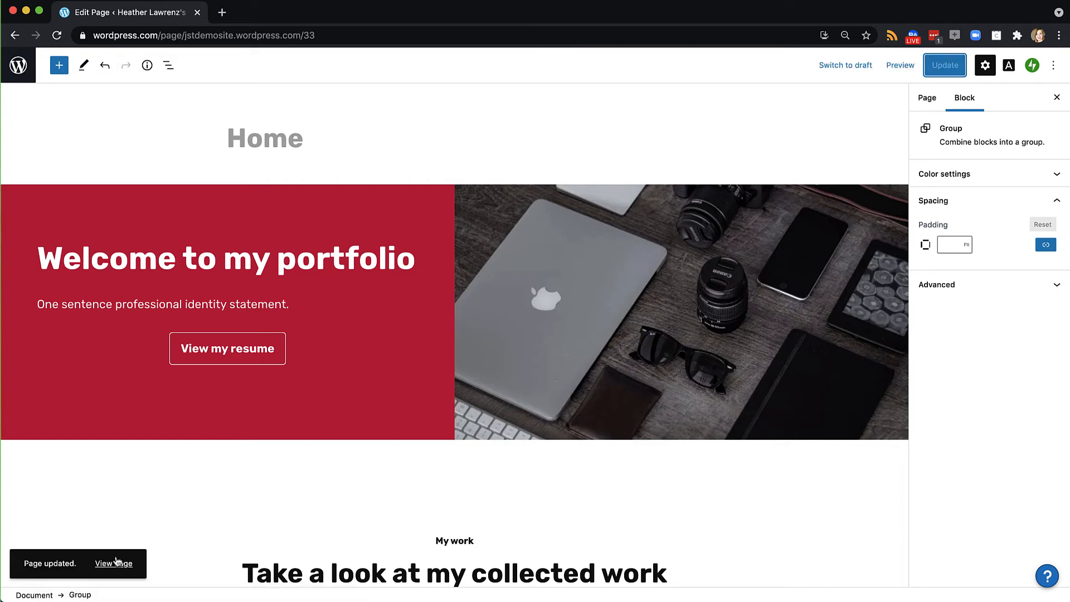
left_click(114, 563)
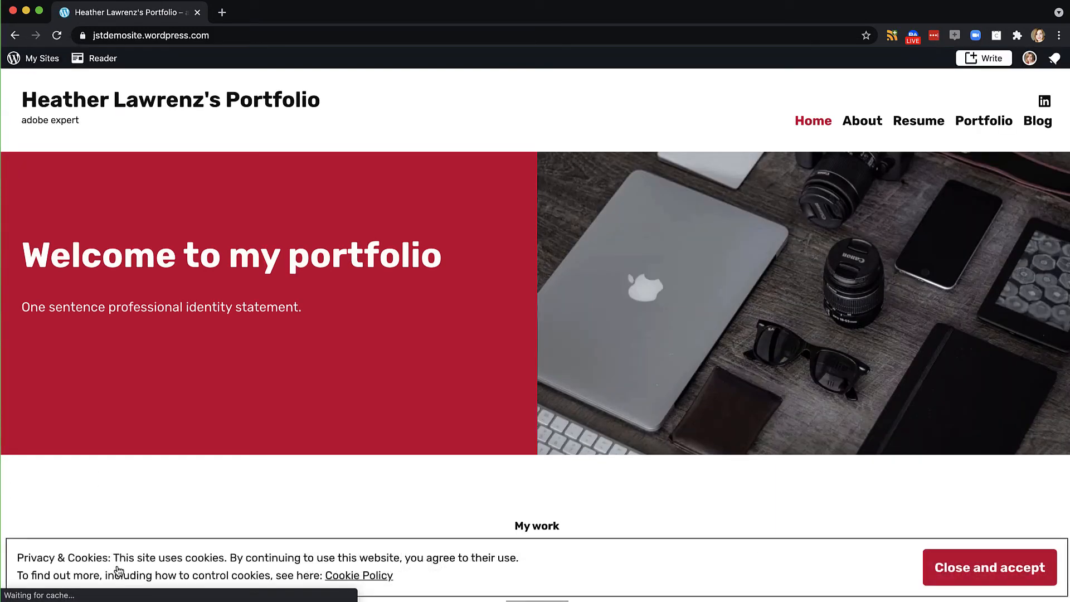
Accept the cookie notice and examine the live Home page from the hero section down to the footer.
scroll(375, 311, "down", 2)
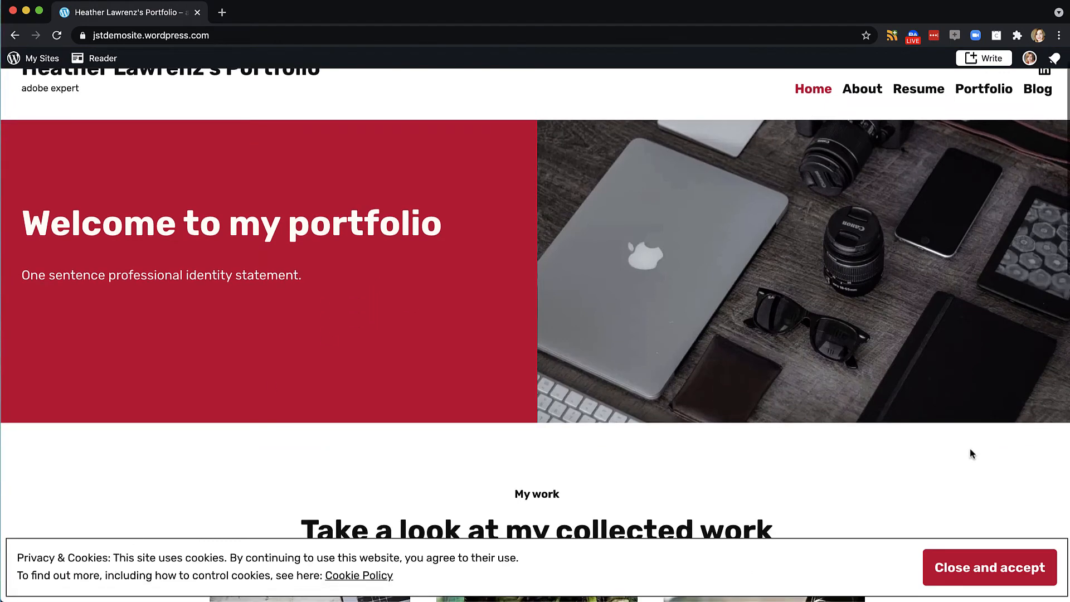
left_click(956, 574)
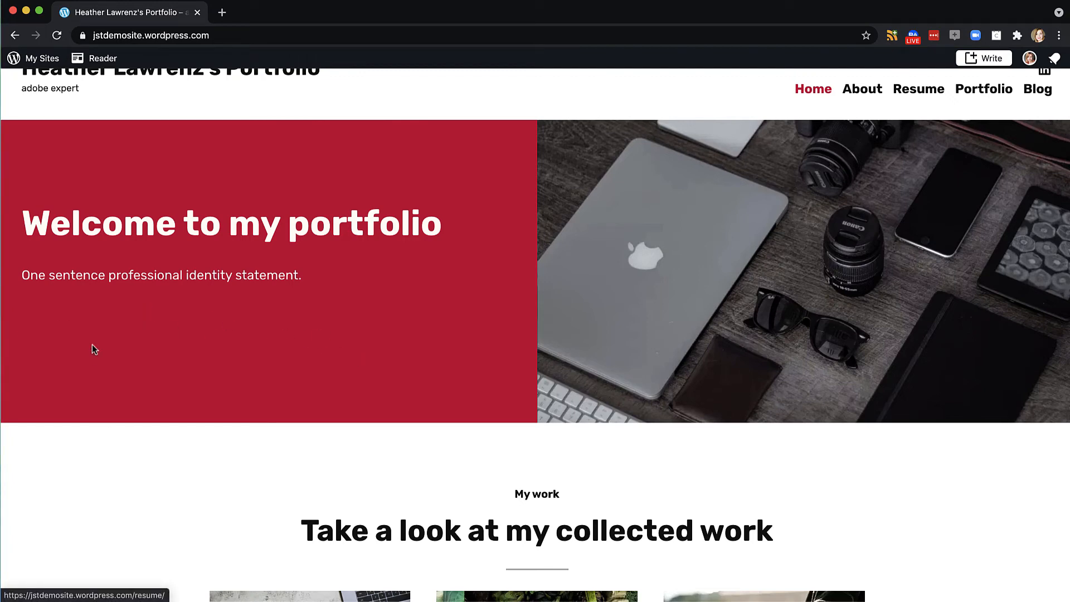
scroll(147, 439, "down", 3)
scroll(147, 438, "down", 4)
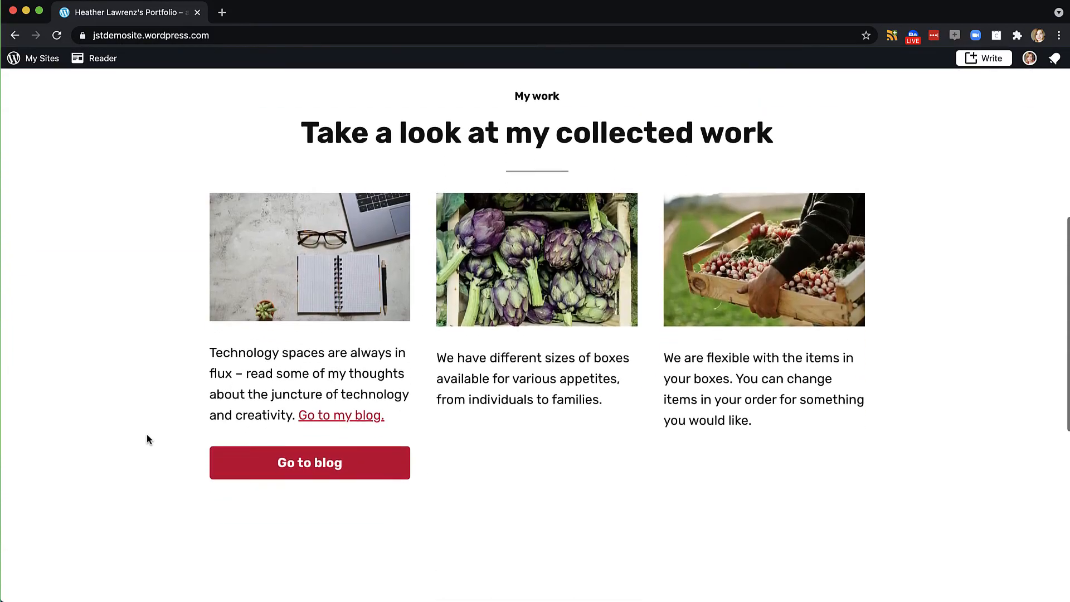
scroll(147, 438, "down", 1)
scroll(430, 455, "down", 3)
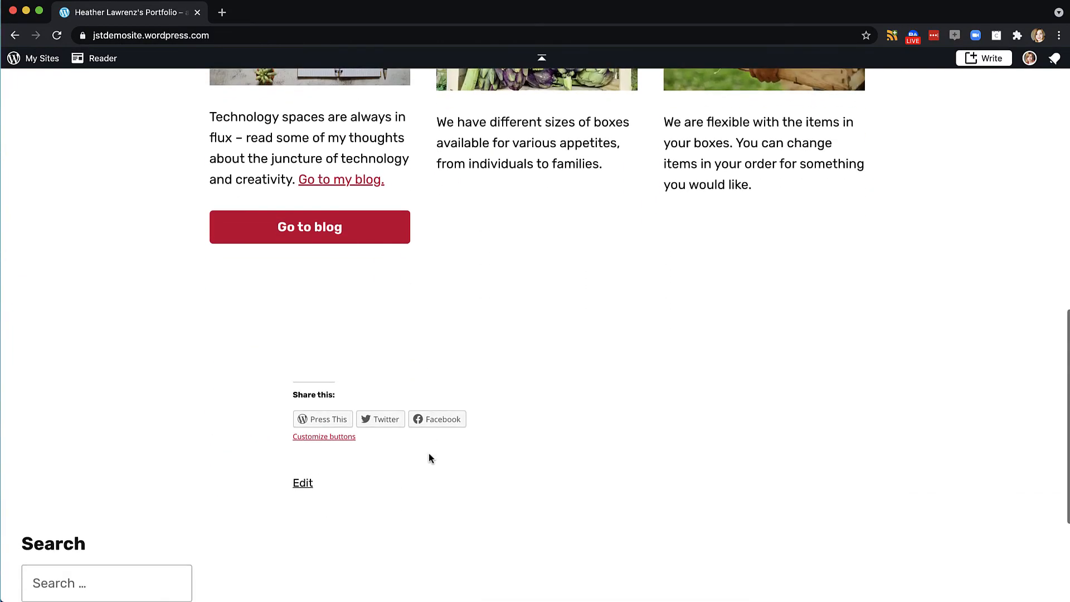
scroll(429, 458, "down", 3)
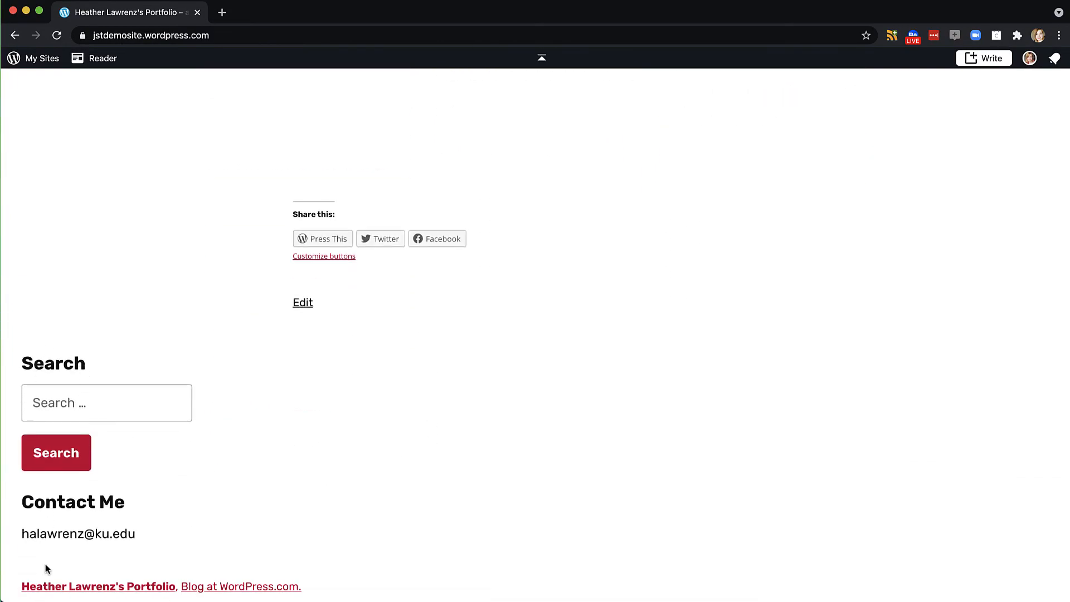
scroll(143, 493, "up", 15)
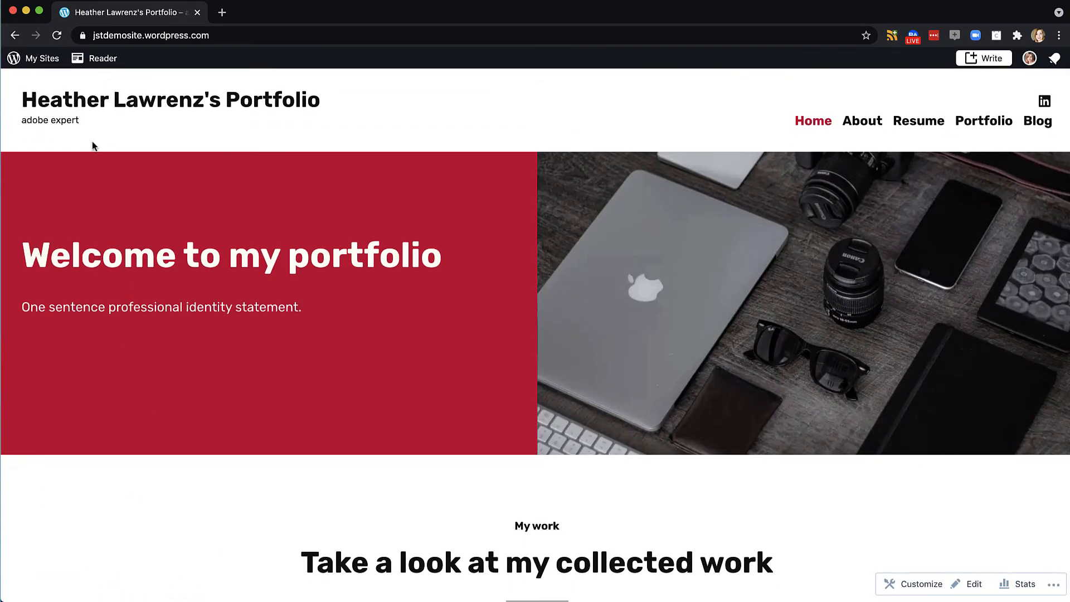
Return to the page editor and give the "View my resume" button the Secondary dark purple background and the Fill style.
left_click(14, 35)
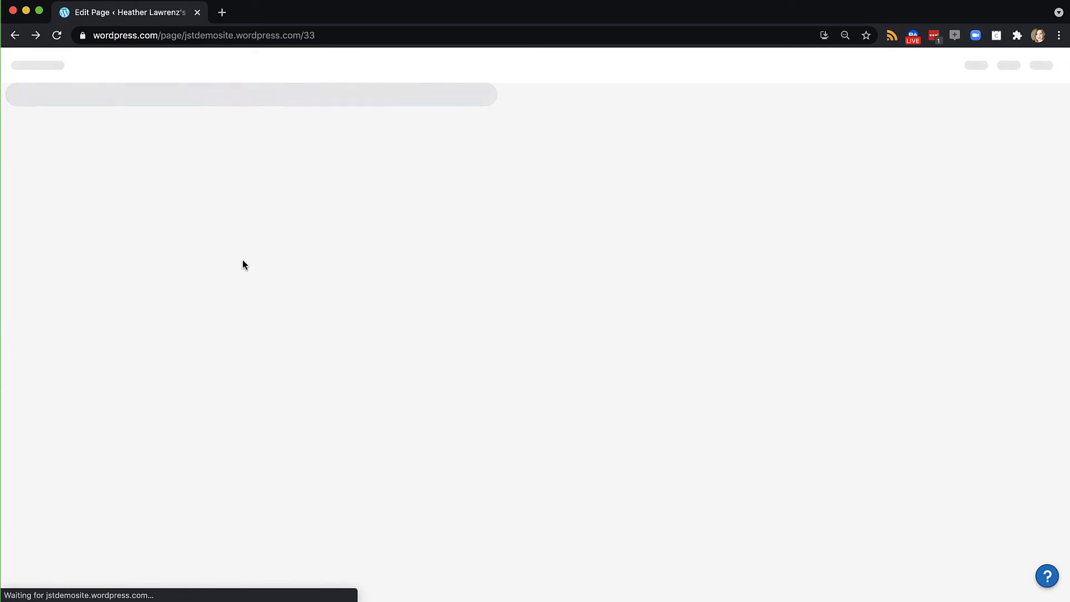
left_click(277, 356)
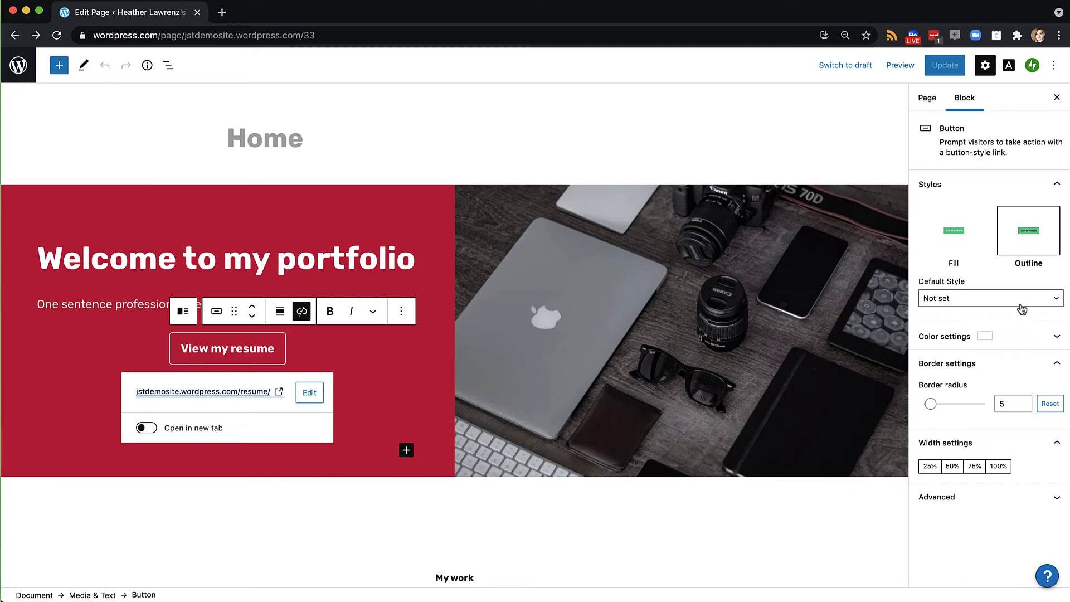
left_click(1050, 337)
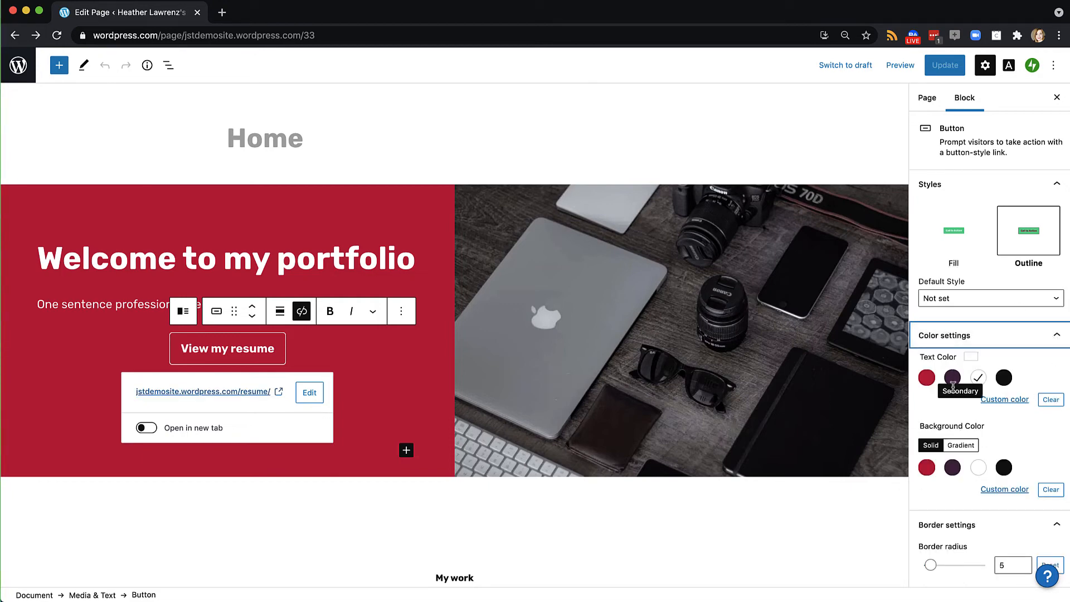
left_click(953, 468)
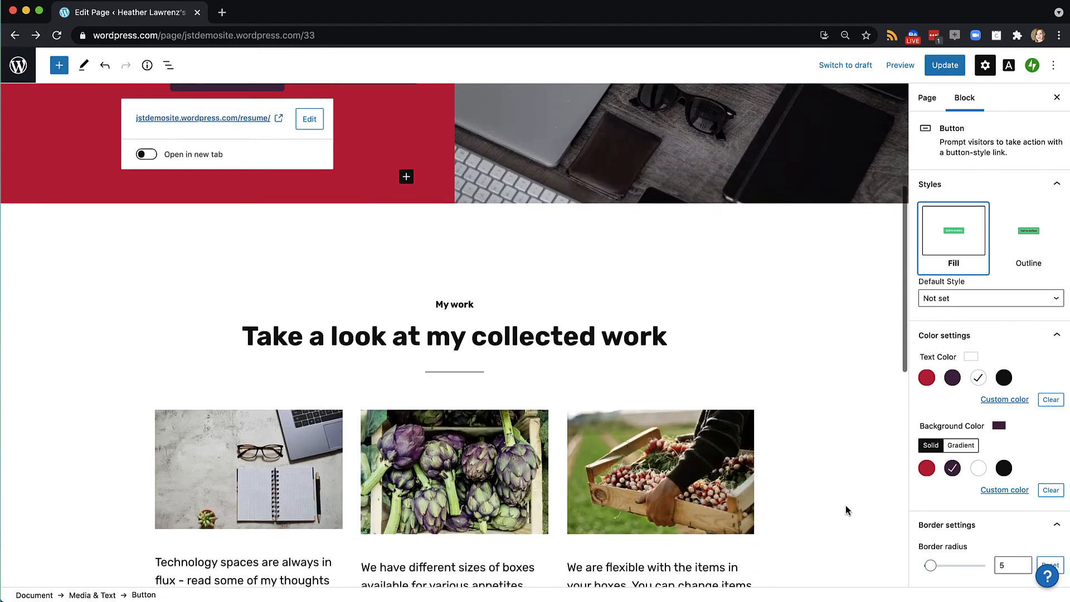
Update the Home page and open its preview.
scroll(844, 505, "down", 3)
scroll(845, 505, "up", 8)
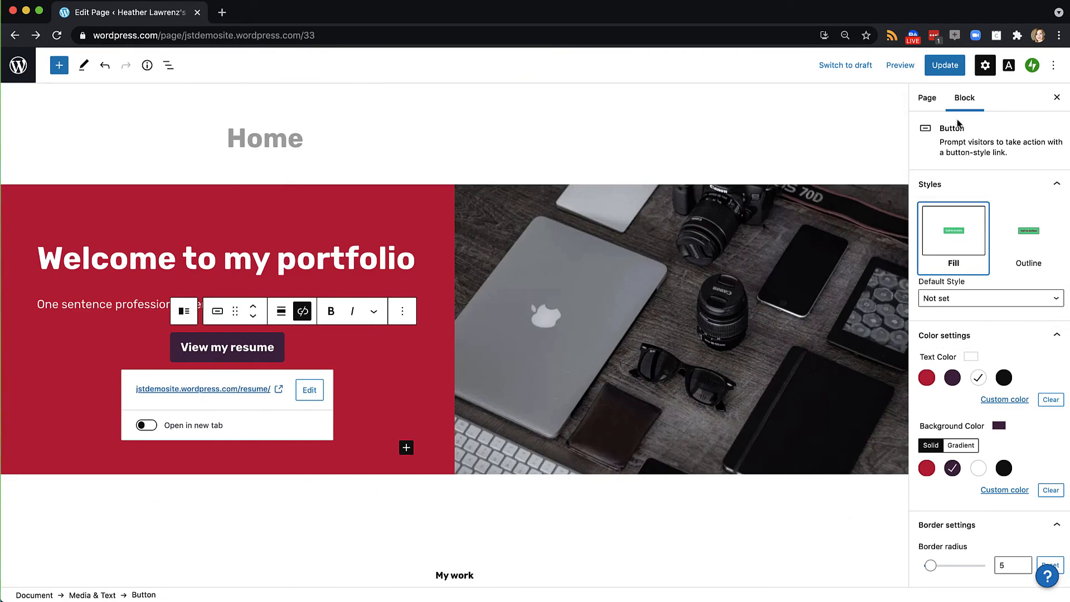
left_click(944, 65)
left_click(900, 65)
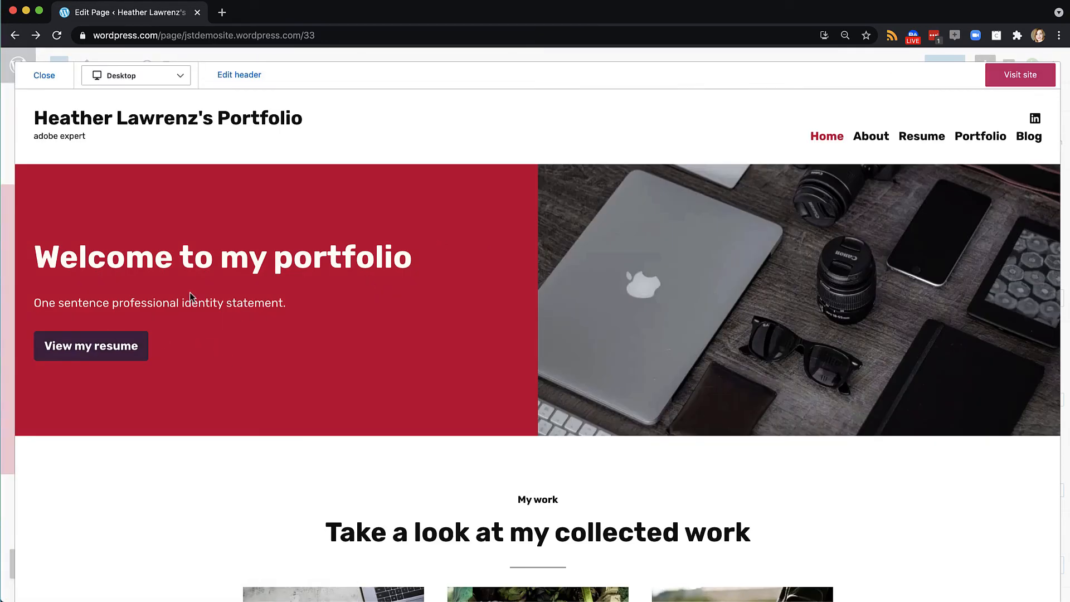
Check the page preview at Tablet size and close the preview.
left_click(159, 78)
left_click(141, 124)
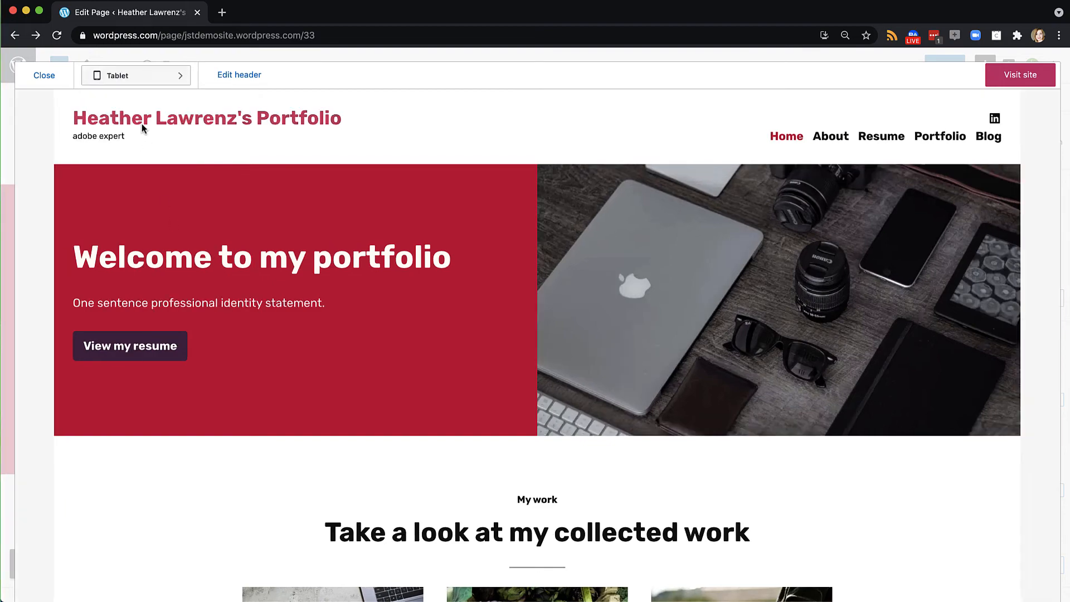
left_click(147, 76)
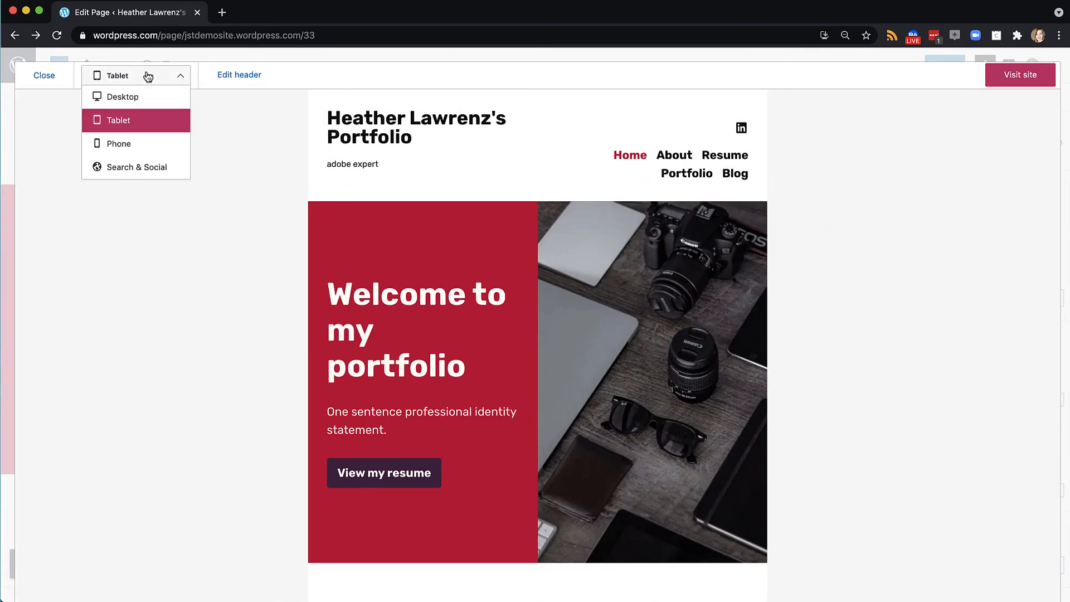
left_click(143, 77)
left_click(44, 76)
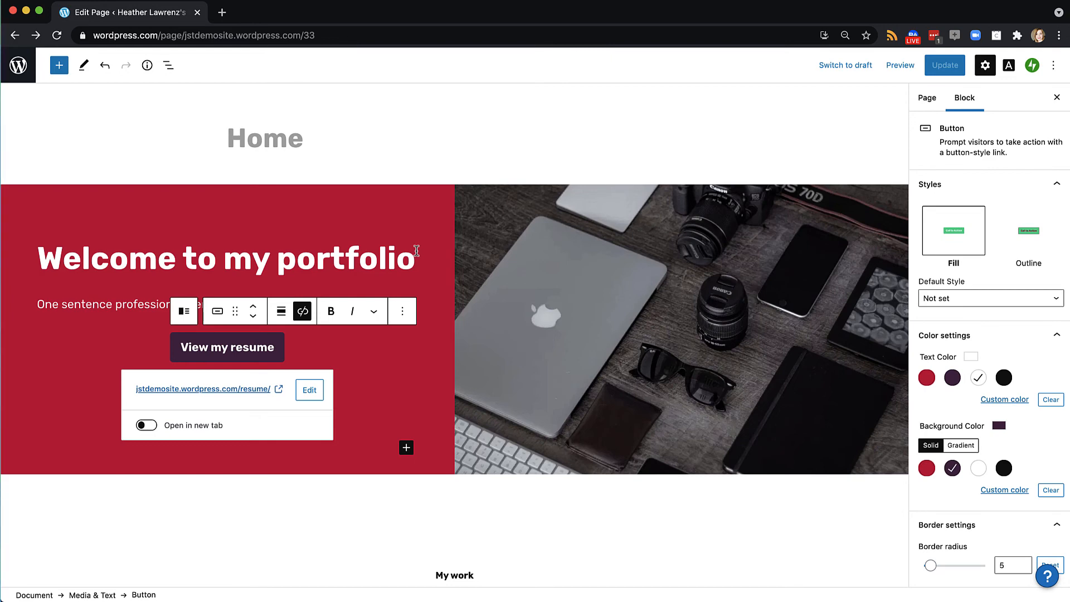
scroll(416, 251, "down", 1)
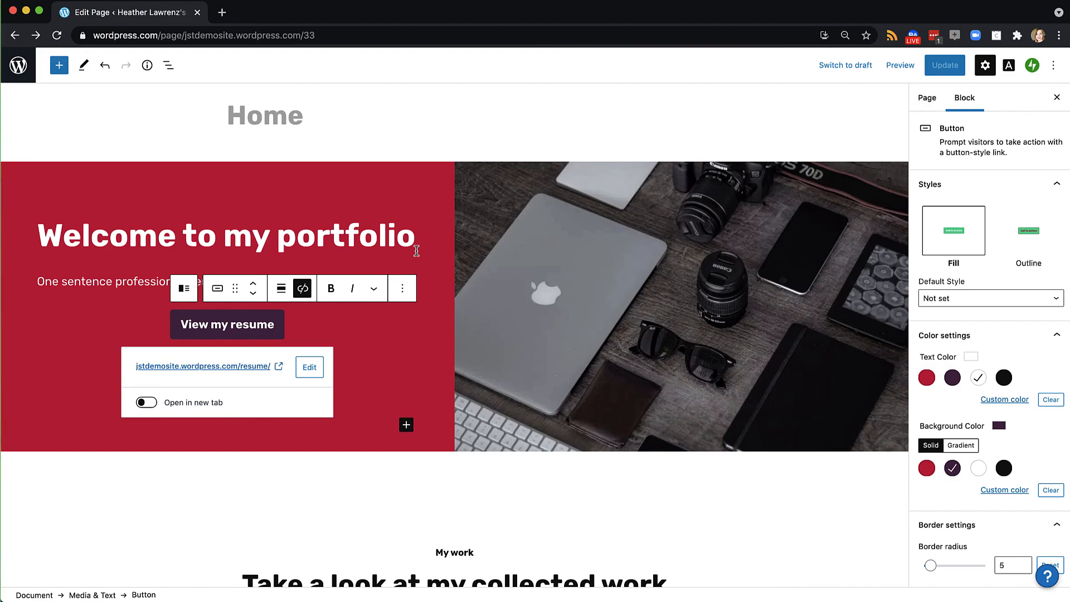
scroll(416, 251, "down", 10)
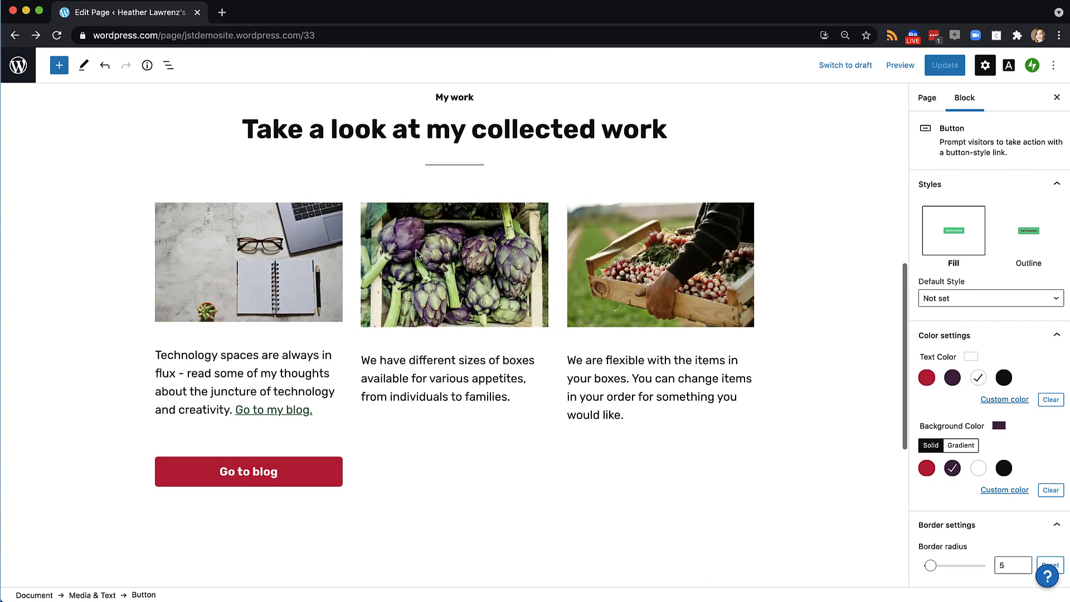